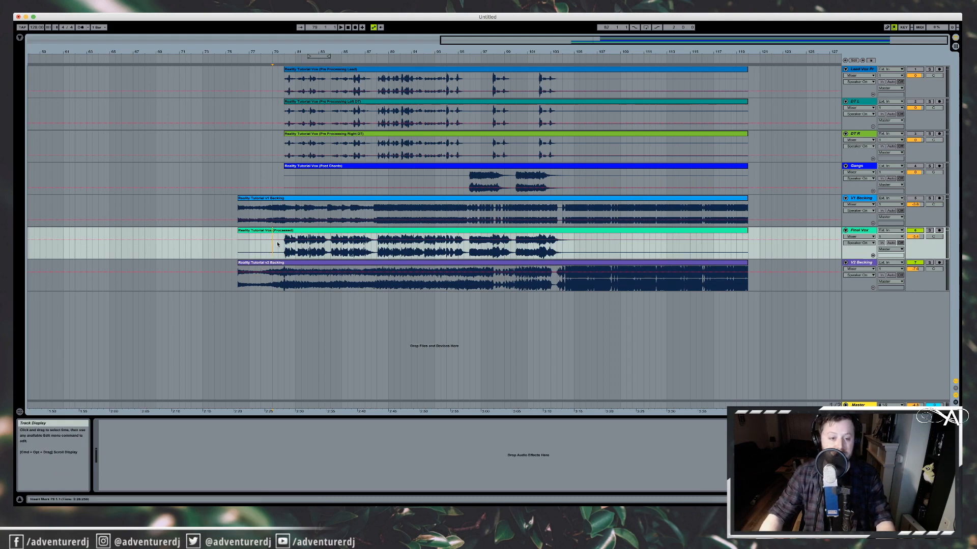
Play the processed Final Vox with the V2 backing, starting just before the vocal comes in
{"action": "left_click", "coordinate": [273, 60]}
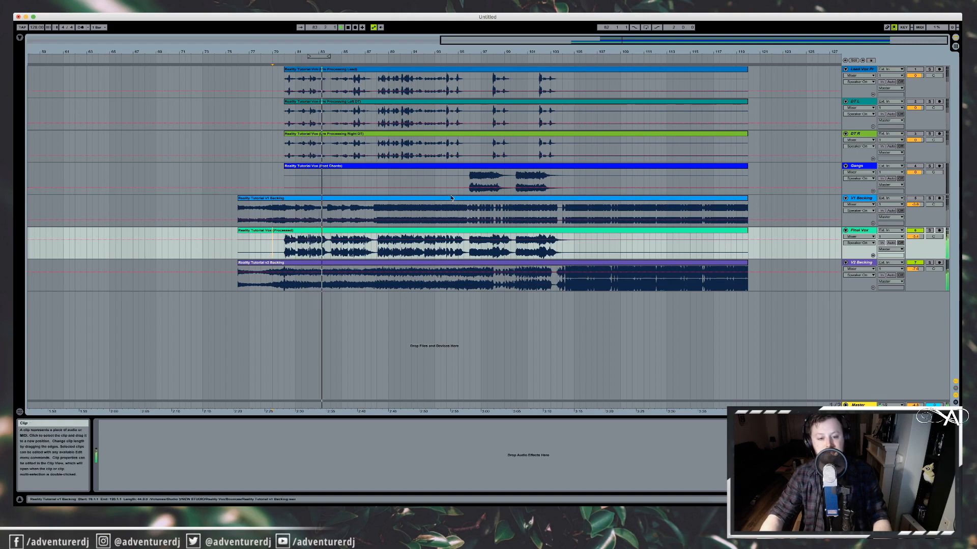
{"action": "left_click", "coordinate": [930, 231]}
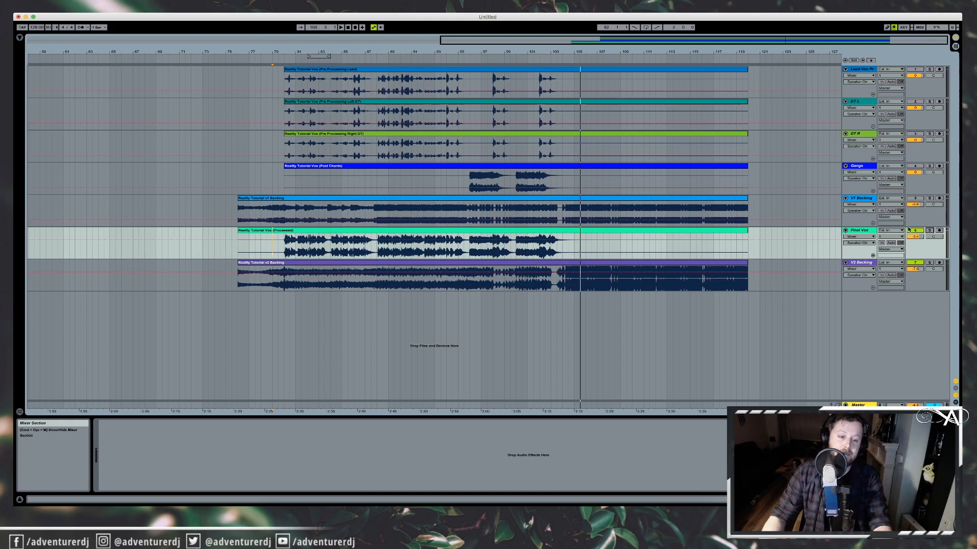
{"action": "left_click", "coordinate": [266, 246]}
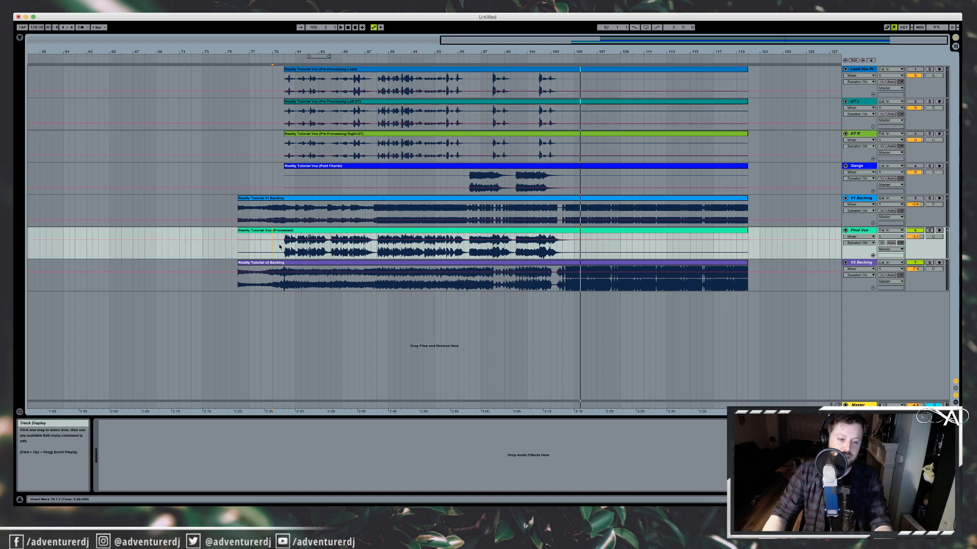
Mute the Final Vox track and play the unprocessed lead and double-track vocals from the vocal entry for comparison
{"action": "left_click_drag", "start_coordinate": [279, 246], "coordinate": [251, 244]}
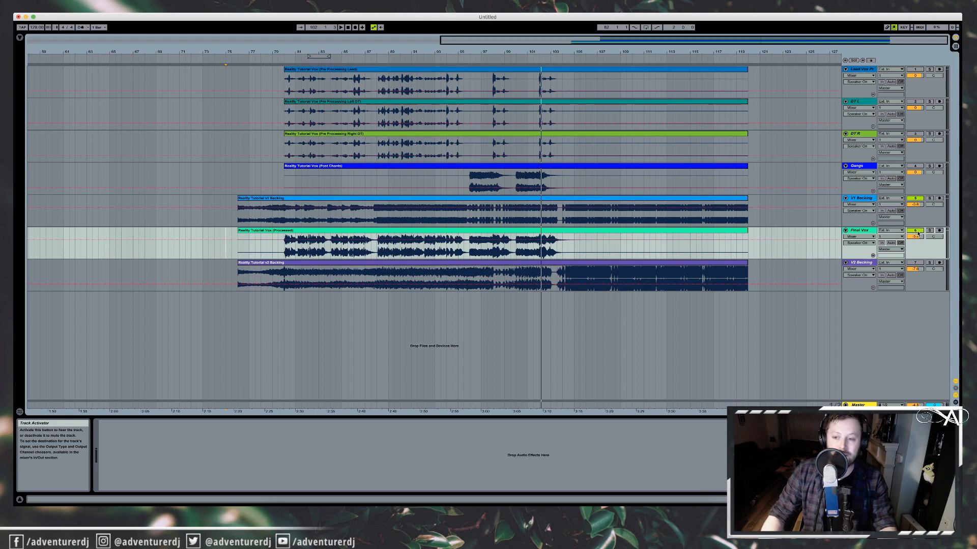
{"action": "left_click", "coordinate": [918, 233]}
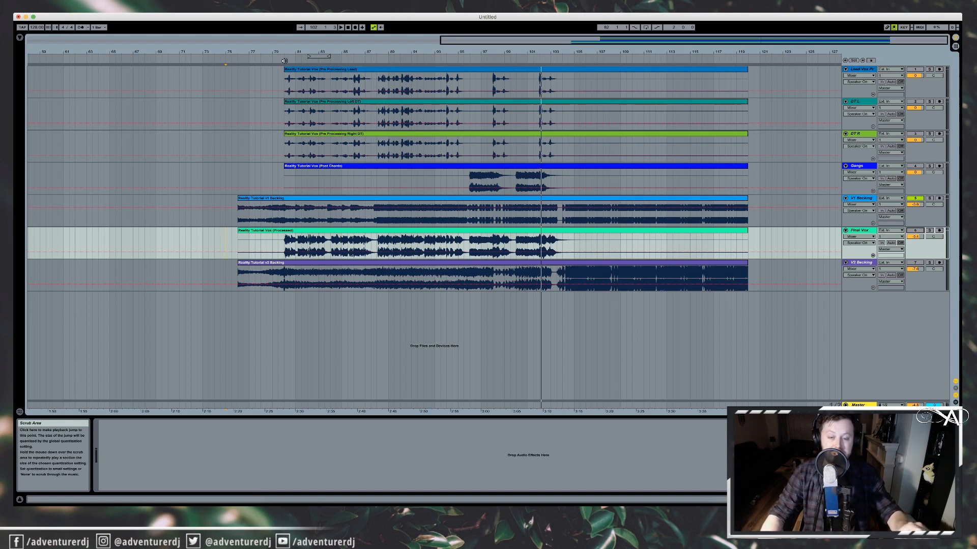
{"action": "left_click", "coordinate": [282, 60]}
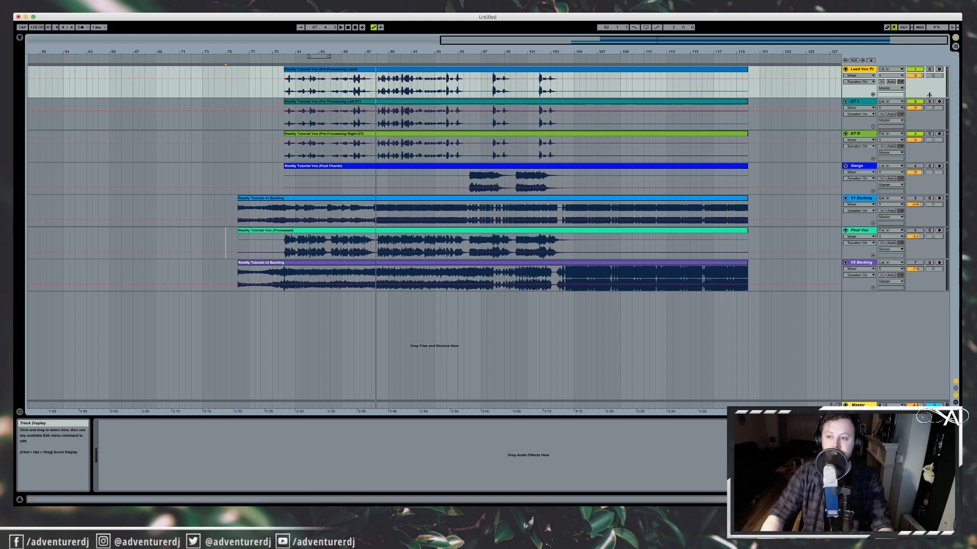
{"action": "left_click", "coordinate": [284, 57]}
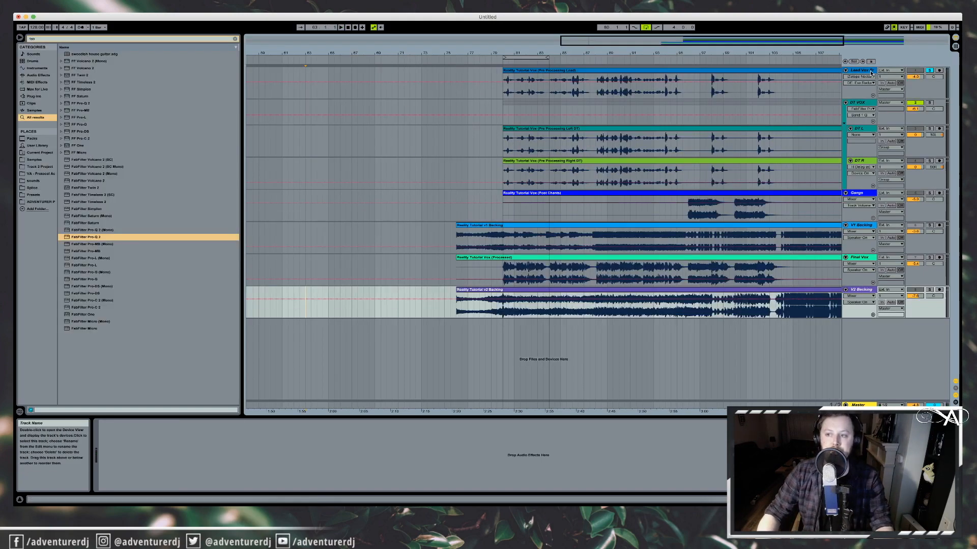
Open iZotope Nectar 2 on the lead vocal track and switch it to the Advanced view
{"action": "left_click", "coordinate": [871, 73]}
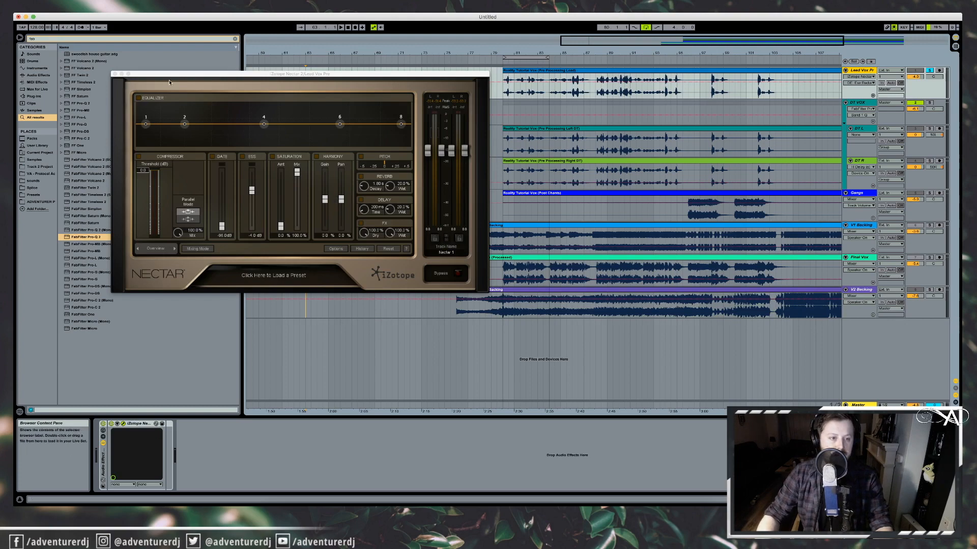
{"action": "left_click_drag", "start_coordinate": [239, 74], "coordinate": [441, 85]}
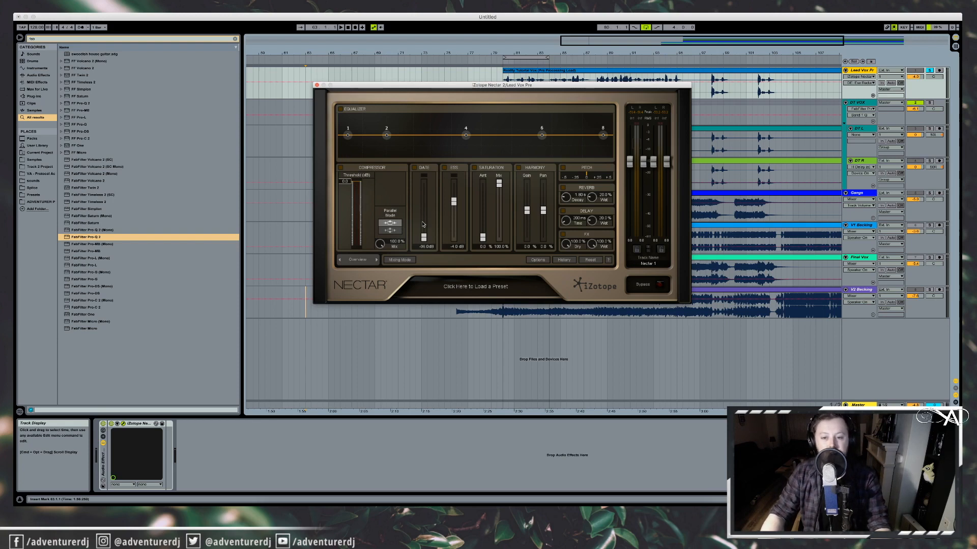
{"action": "left_click", "coordinate": [376, 260]}
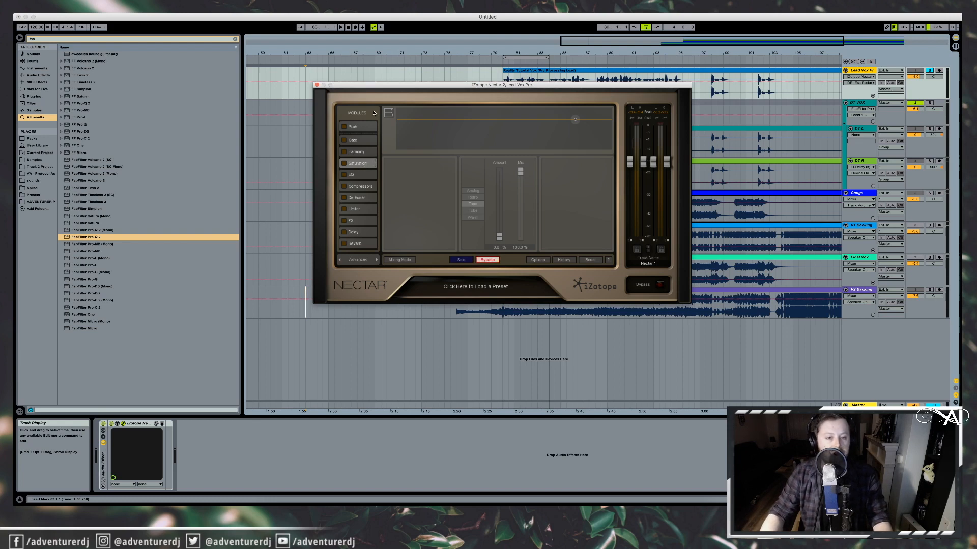
Enable the Saturation module in Warm mode and audition the lead vocal with the amount at 100%
{"action": "left_click", "coordinate": [344, 163]}
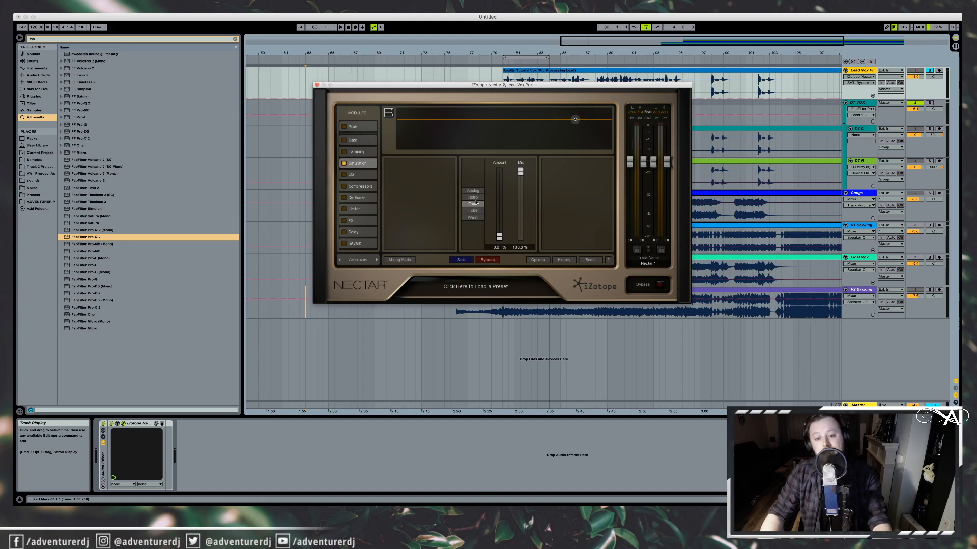
{"action": "left_click", "coordinate": [475, 217]}
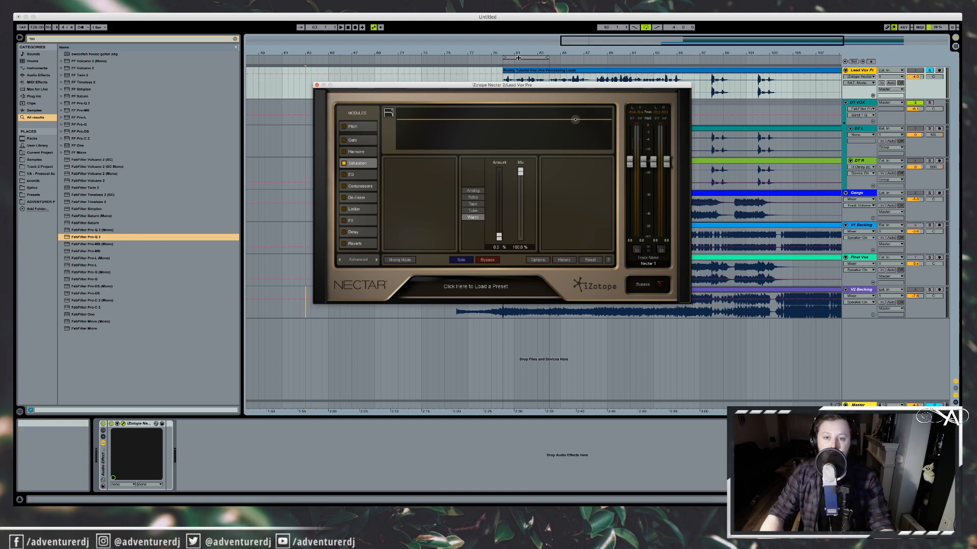
{"action": "left_click", "coordinate": [498, 62]}
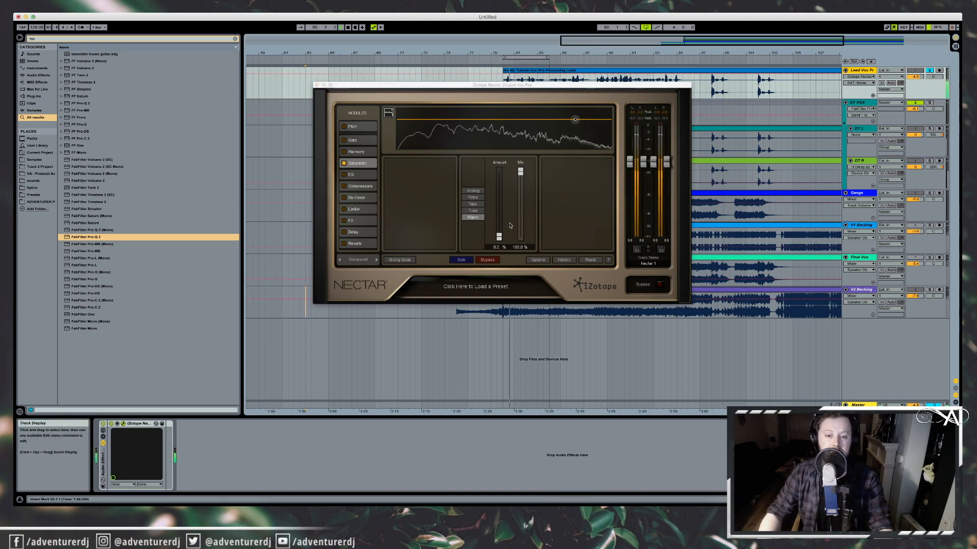
{"action": "left_click_drag", "start_coordinate": [499, 237], "coordinate": [499, 173]}
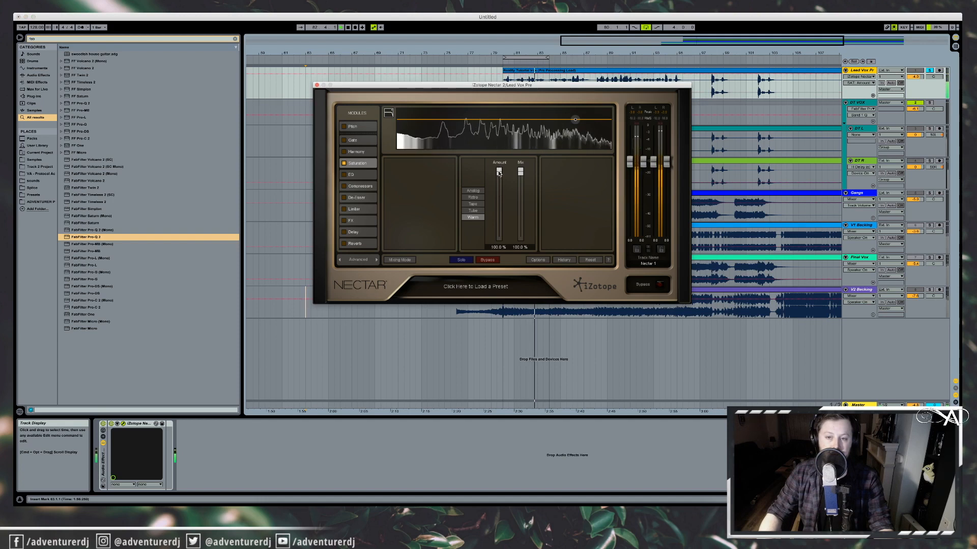
{"action": "key", "text": "space"}
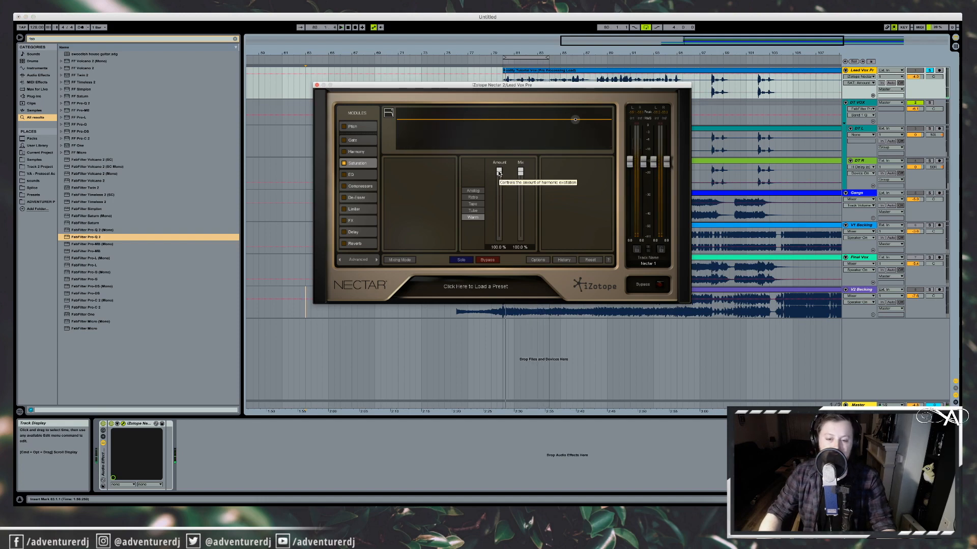
Set the saturation amount to about 30% and audition its effect on the lead vocal
{"action": "left_click_drag", "start_coordinate": [498, 173], "coordinate": [500, 216]}
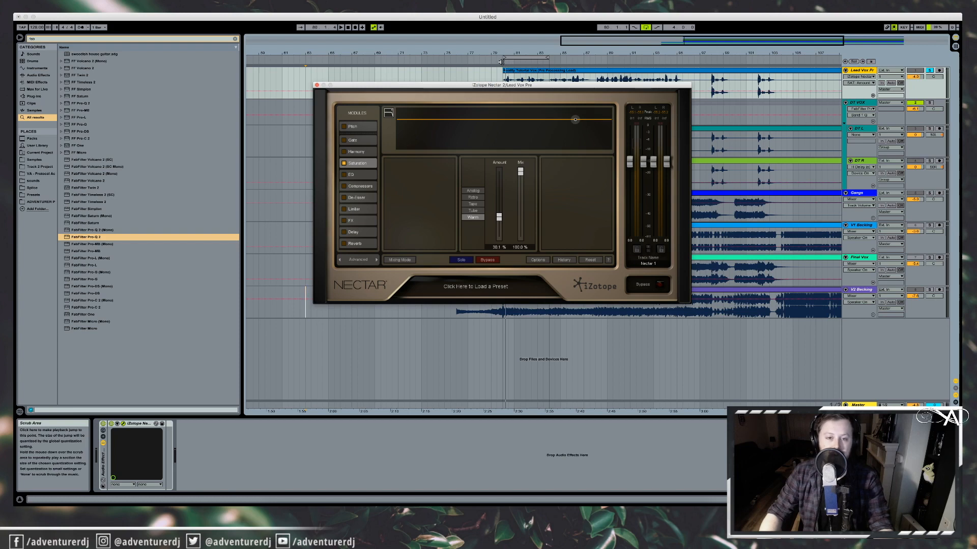
{"action": "left_click_drag", "start_coordinate": [501, 85], "coordinate": [512, 123]}
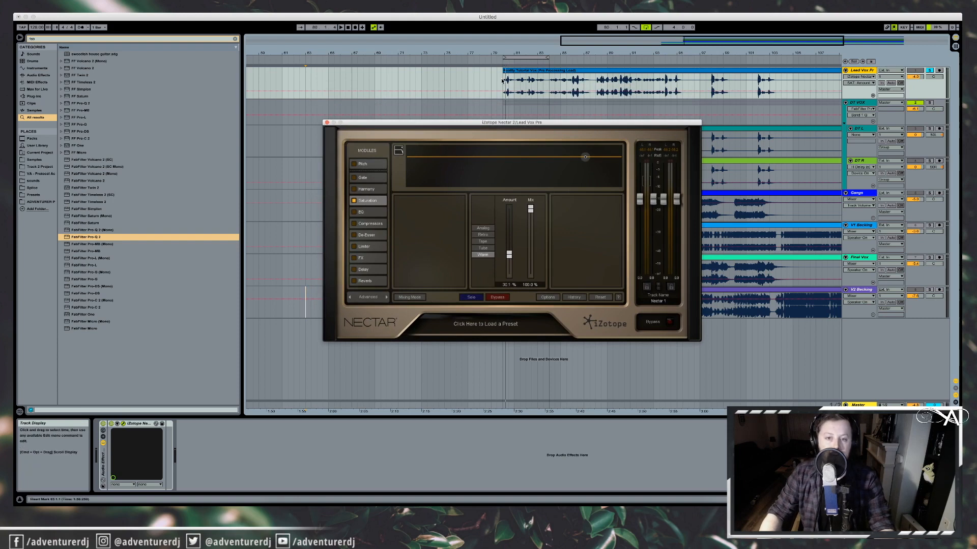
{"action": "left_click", "coordinate": [503, 60]}
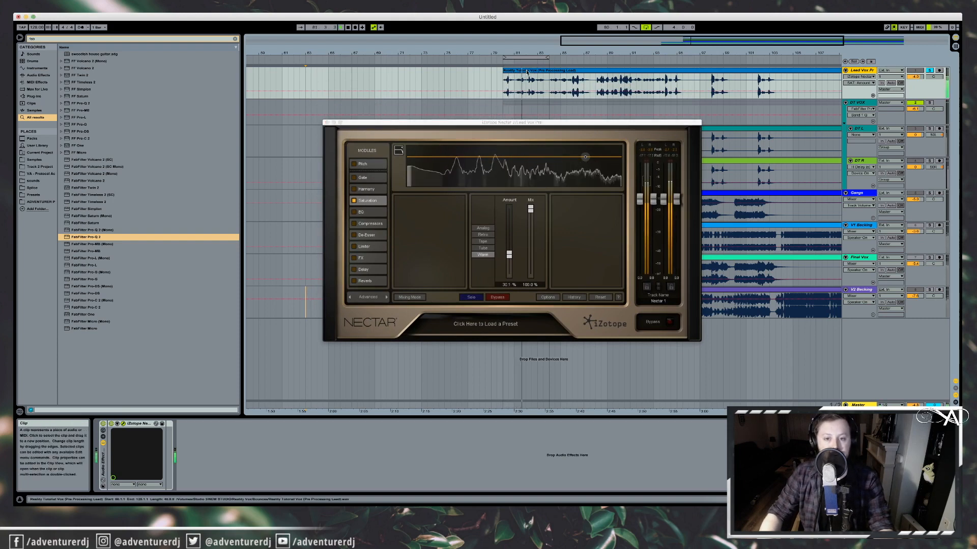
{"action": "left_click", "coordinate": [354, 200]}
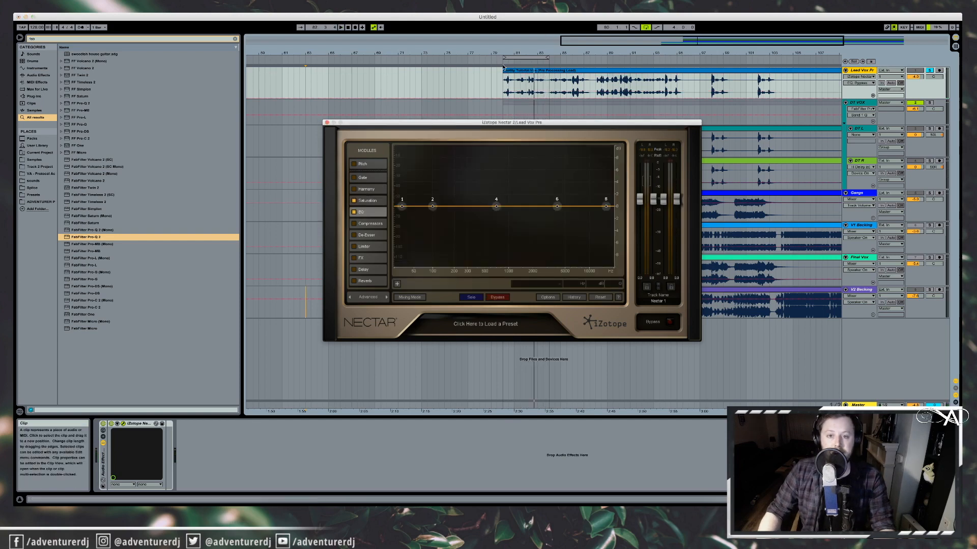
Change EQ band 1 to a flat high-pass filter with its cutoff at about 204 Hz
{"action": "left_click", "coordinate": [401, 207]}
{"action": "left_click", "coordinate": [517, 287]}
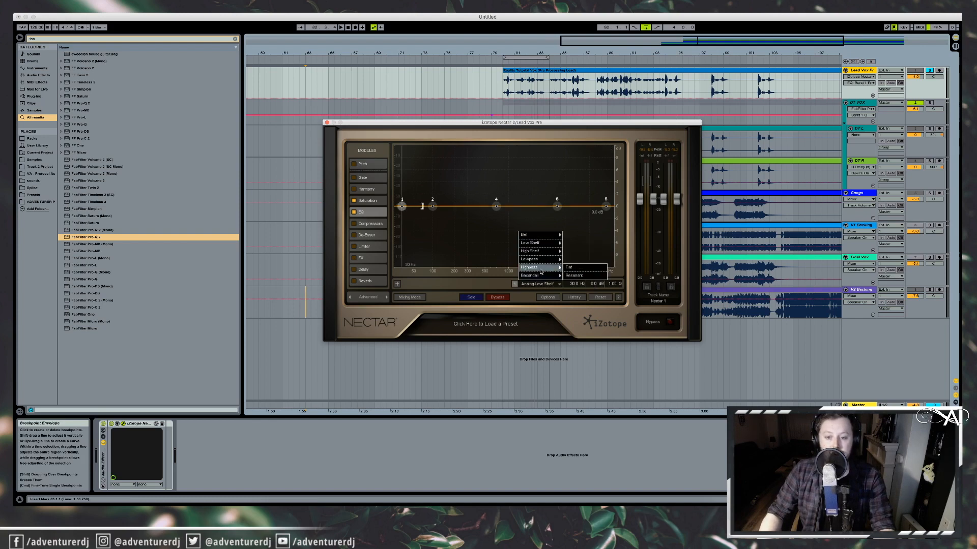
{"action": "left_click", "coordinate": [541, 270]}
{"action": "left_click_drag", "start_coordinate": [401, 207], "coordinate": [454, 206]}
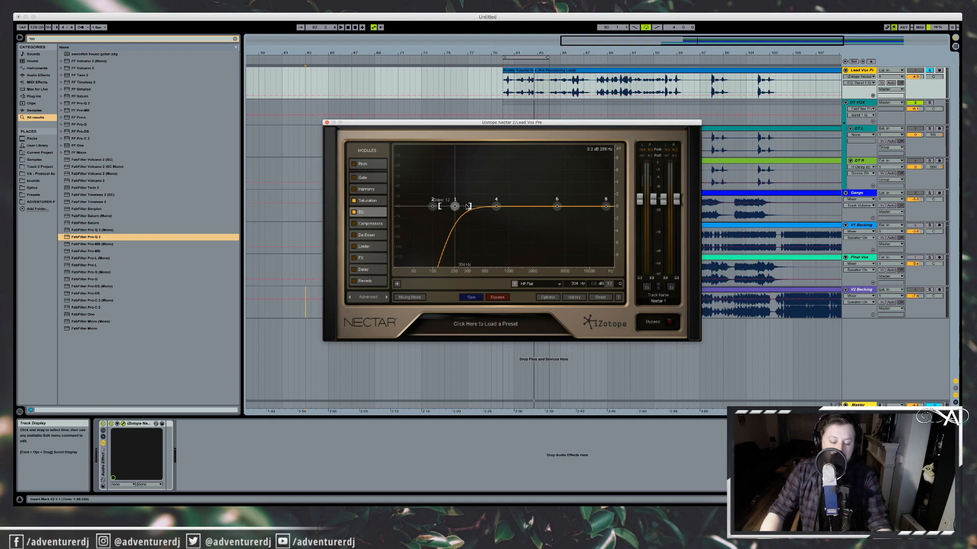
Enable the Compressors module and, during vocal playback, lower Compressor 1's threshold and raise its ratio to at least 10:1
{"action": "left_click", "coordinate": [370, 223]}
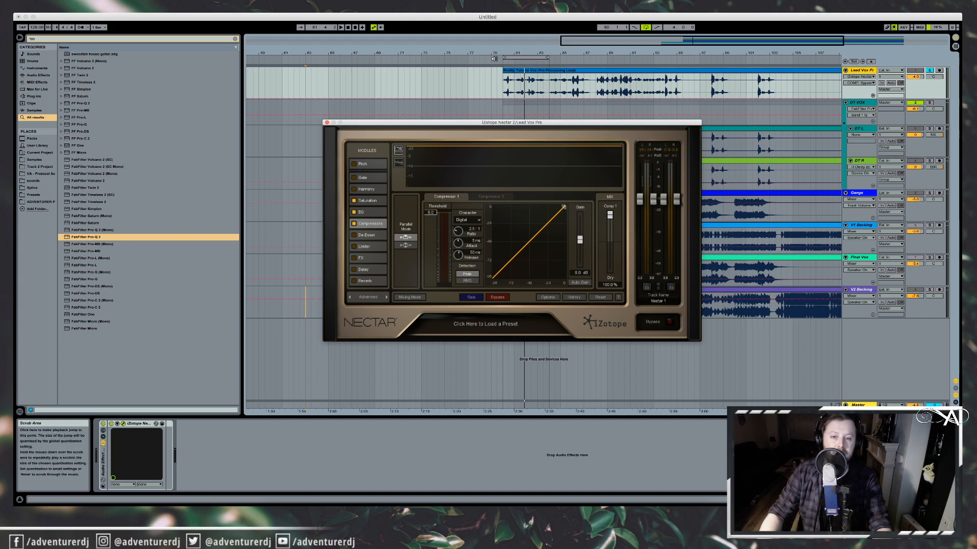
{"action": "left_click", "coordinate": [493, 60]}
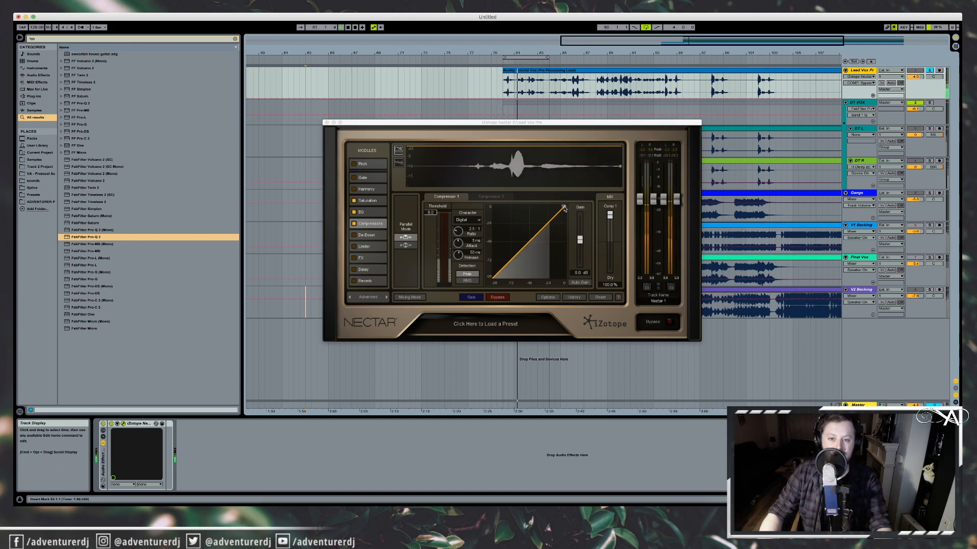
{"action": "left_click_drag", "start_coordinate": [564, 208], "coordinate": [554, 217]}
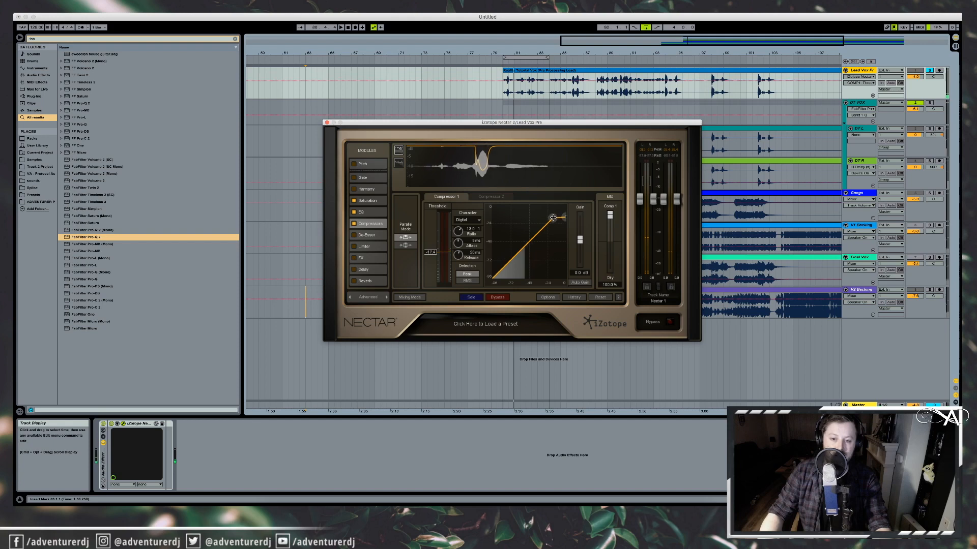
{"action": "left_click_drag", "start_coordinate": [554, 217], "coordinate": [553, 218]}
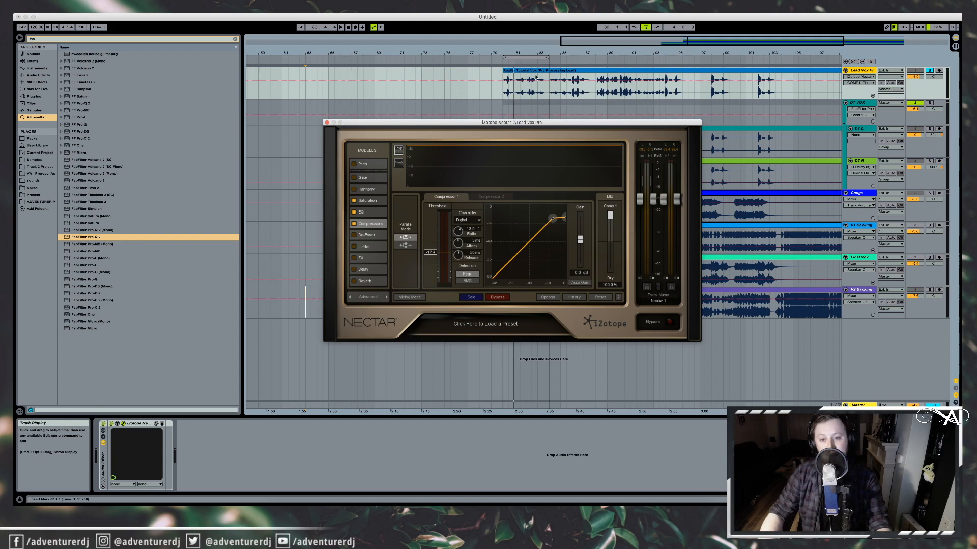
{"action": "left_click_drag", "start_coordinate": [552, 217], "coordinate": [563, 219]}
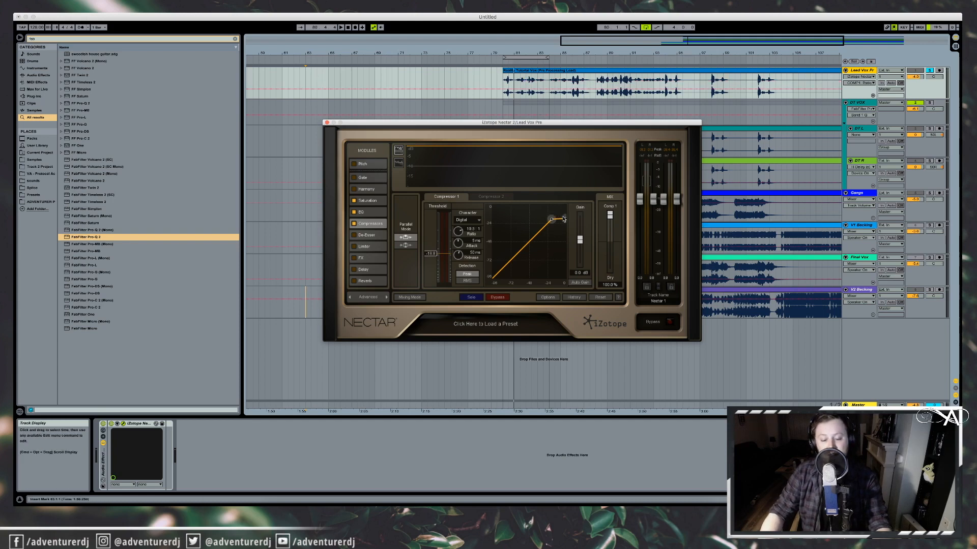
Audition the compression and refine Compressor 1 to a ratio of about 8.2:1 with a slightly lower threshold
{"action": "left_click", "coordinate": [499, 61]}
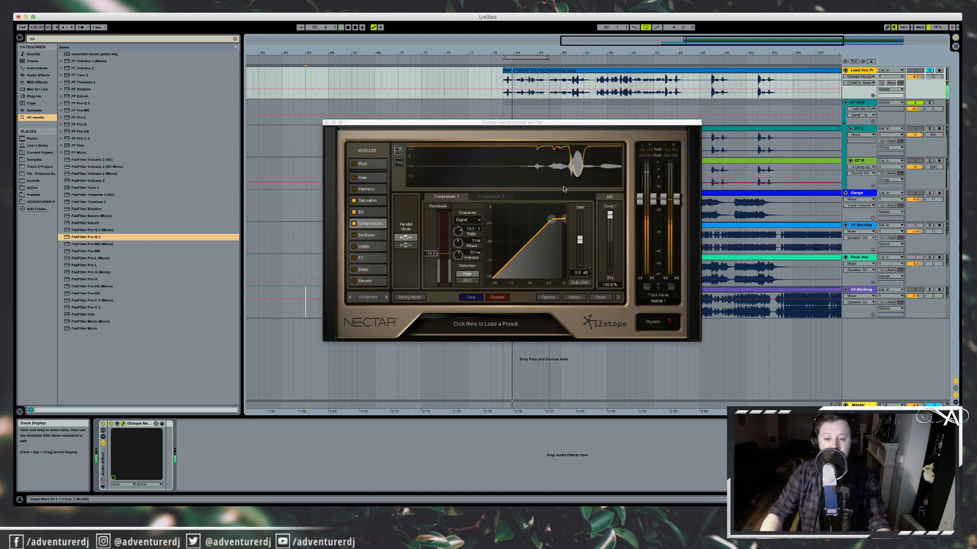
{"action": "left_click", "coordinate": [553, 220]}
{"action": "left_click_drag", "start_coordinate": [552, 220], "coordinate": [564, 217]}
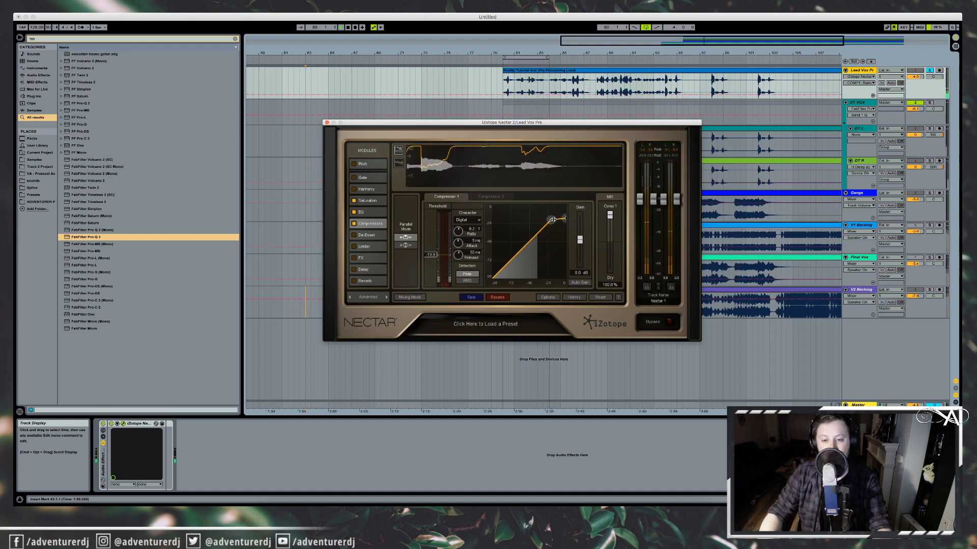
{"action": "left_click_drag", "start_coordinate": [552, 220], "coordinate": [550, 220]}
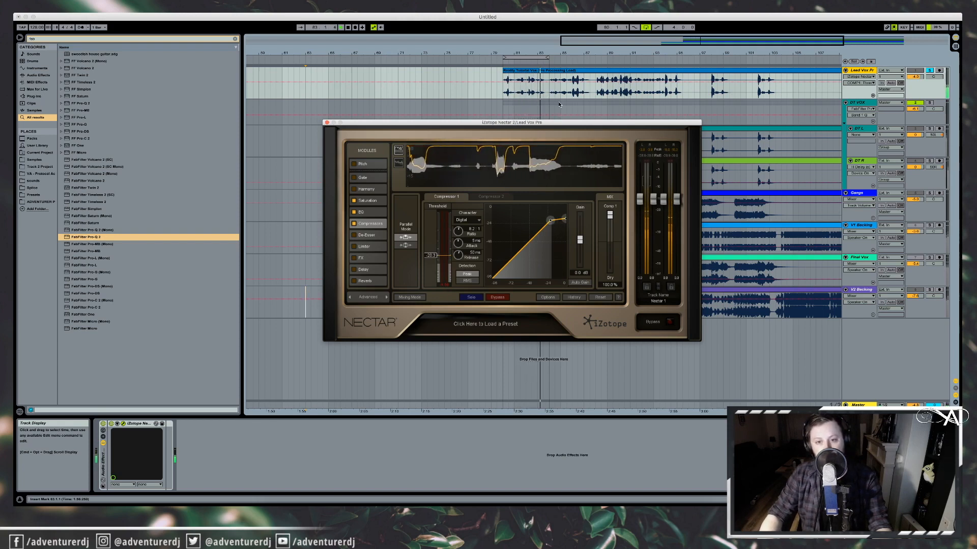
Enable the De-Esser module and move the Nectar window clear of the start of the lead vocal clip
{"action": "left_click", "coordinate": [360, 236]}
{"action": "left_click", "coordinate": [354, 235]}
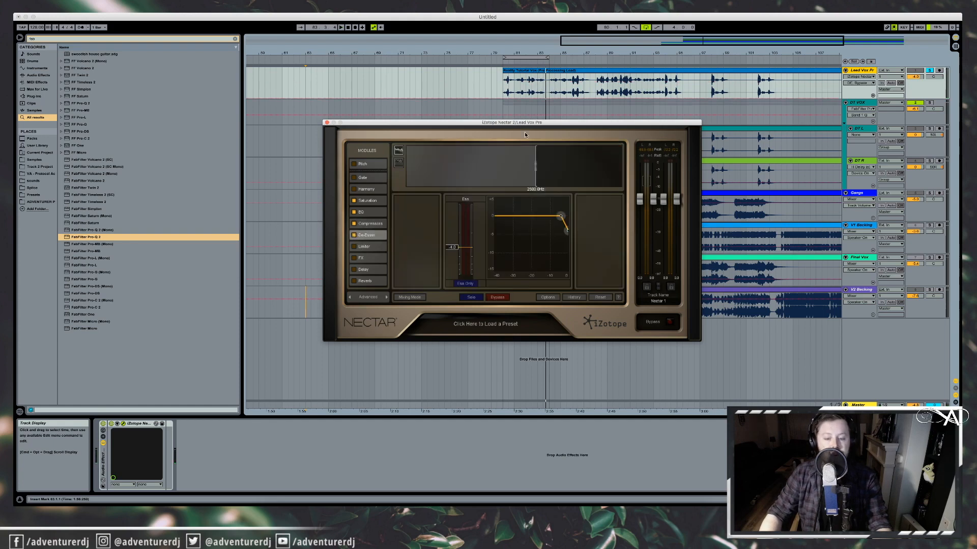
{"action": "left_click_drag", "start_coordinate": [534, 123], "coordinate": [472, 110]}
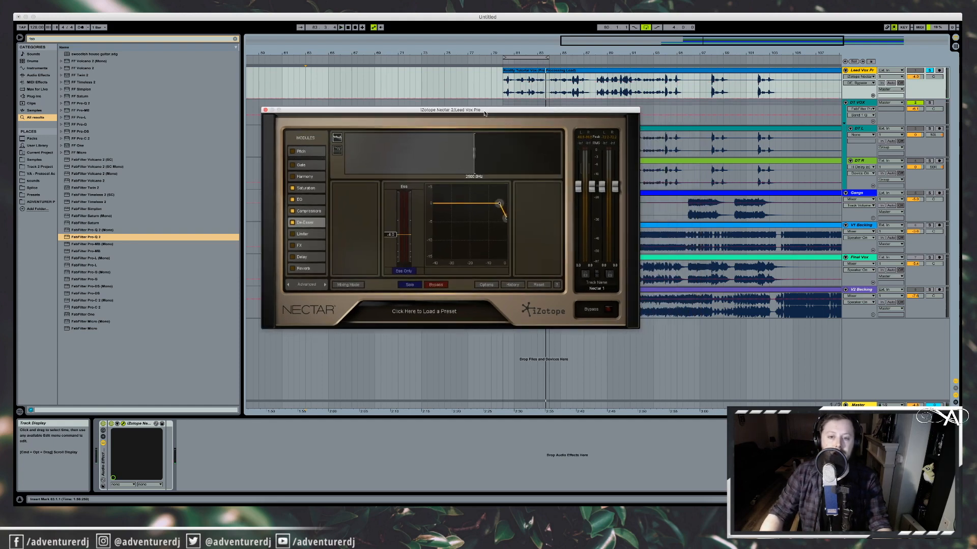
Play the lead vocal from its start to check how the De-Esser reacts above its cutoff frequency
{"action": "left_click", "coordinate": [500, 63]}
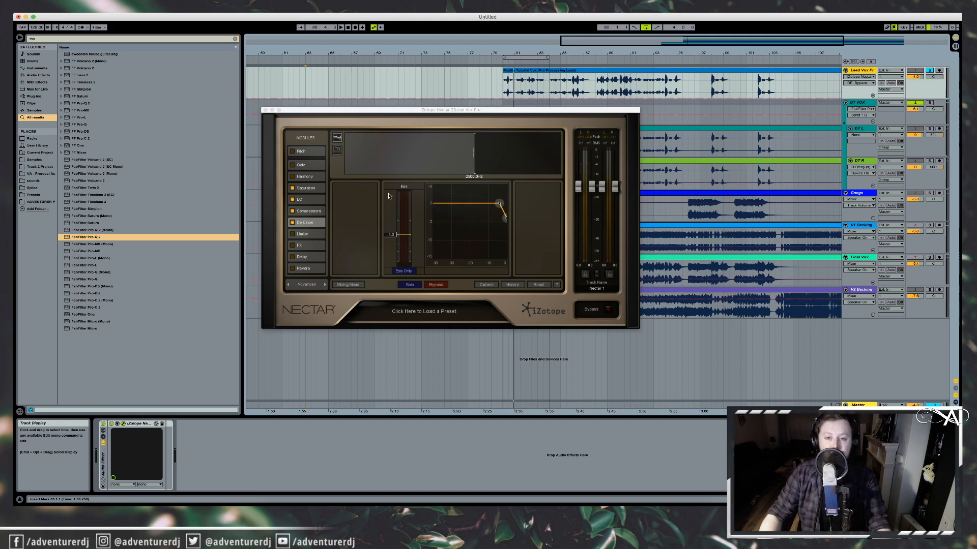
{"action": "left_click", "coordinate": [499, 63]}
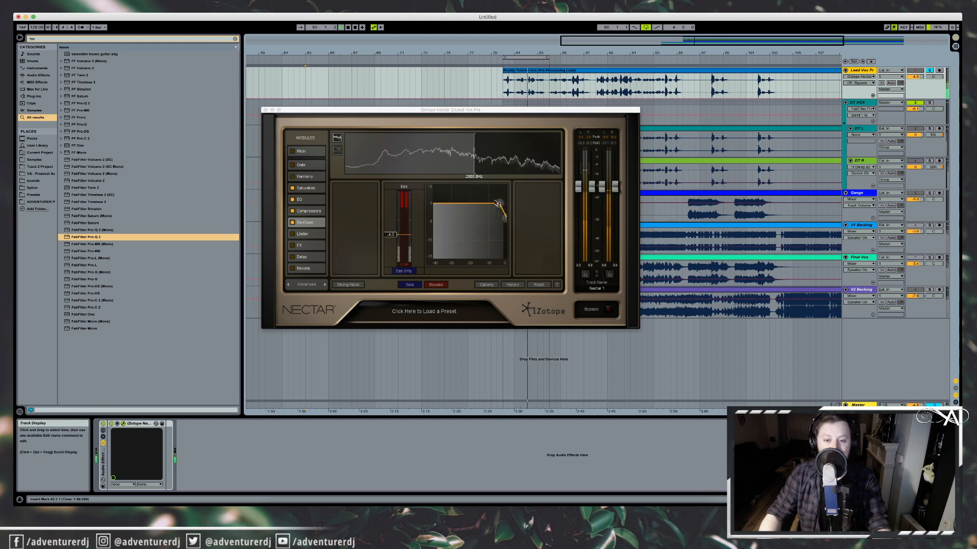
{"action": "key", "text": "space"}
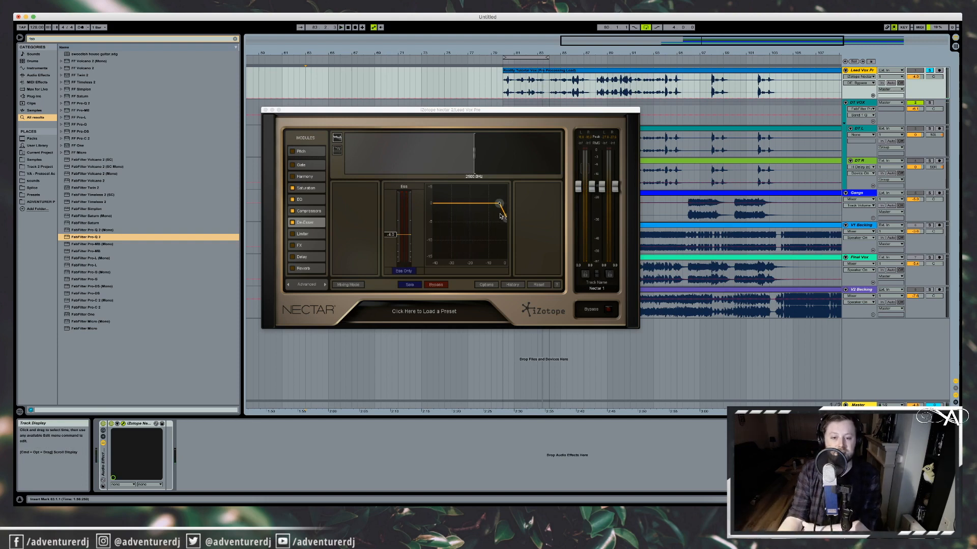
{"action": "left_click", "coordinate": [508, 72]}
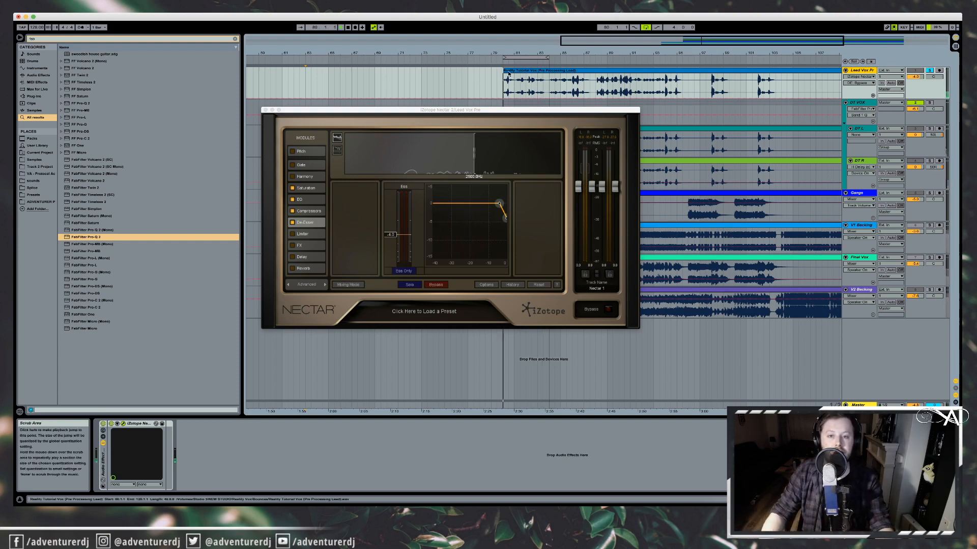
Replay the opening phrase of the lead vocal with the De-Esser active and stop playback
{"action": "key", "text": "space"}
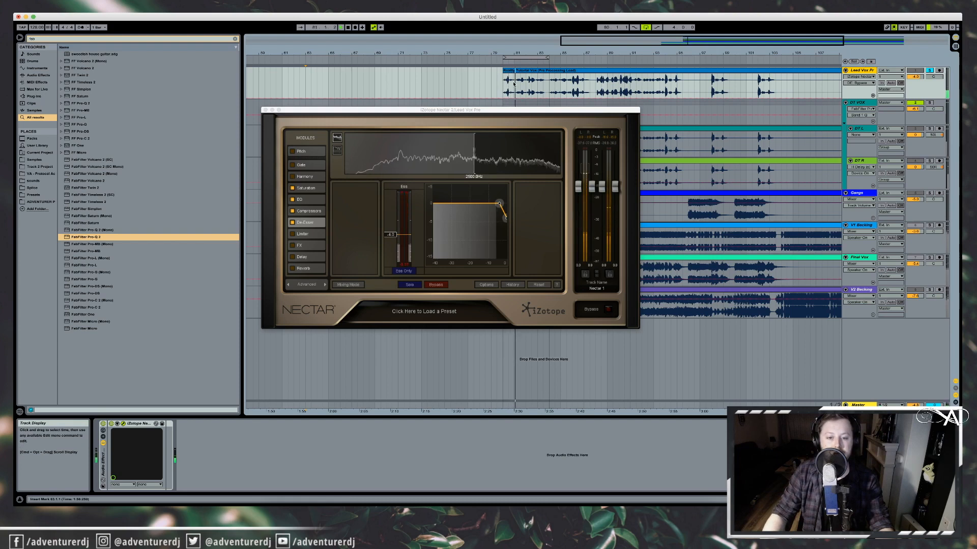
{"action": "key", "text": "space"}
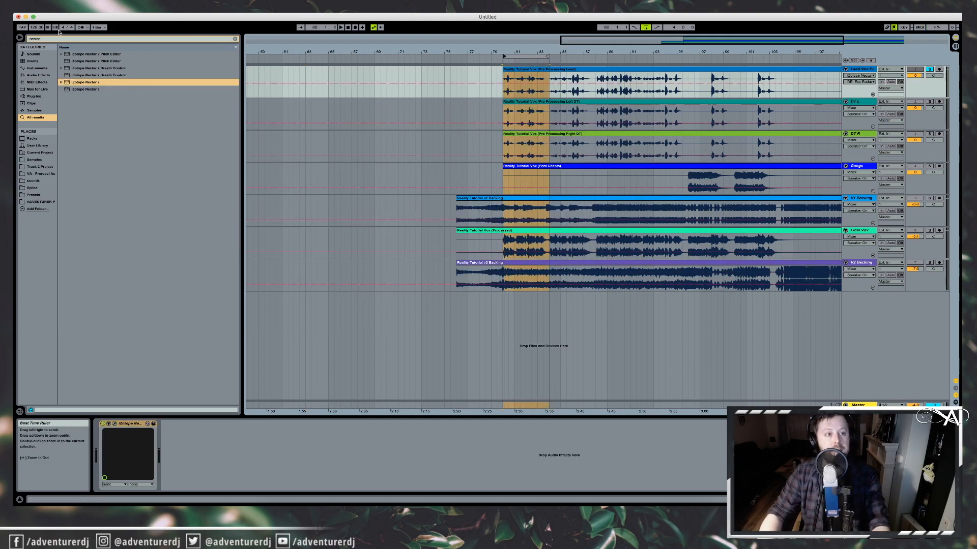
Find the JJP plug-ins in the browser, add JJP-Vocals (s) after Nectar on the lead vocal track, and play the vocal
{"action": "left_click", "coordinate": [59, 39]}
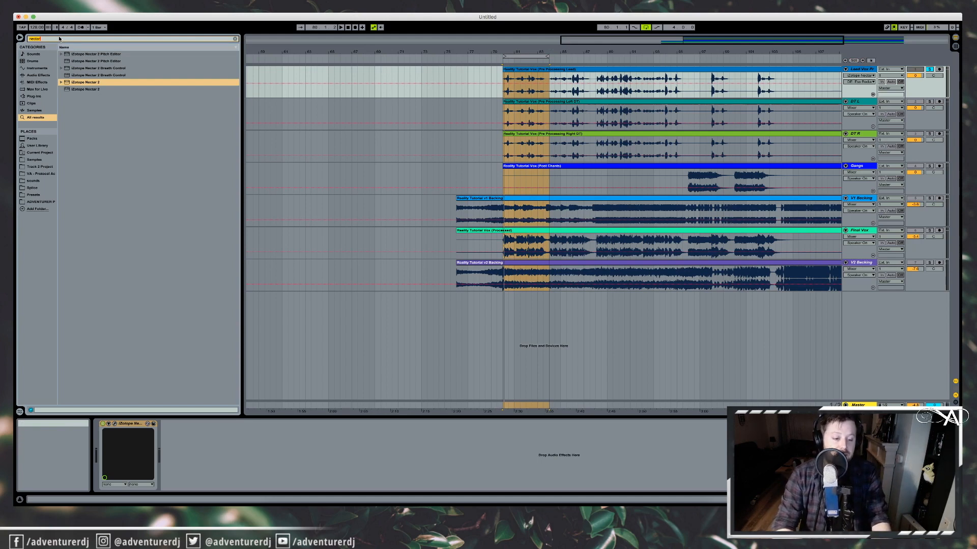
{"action": "type", "text": "jjp"}
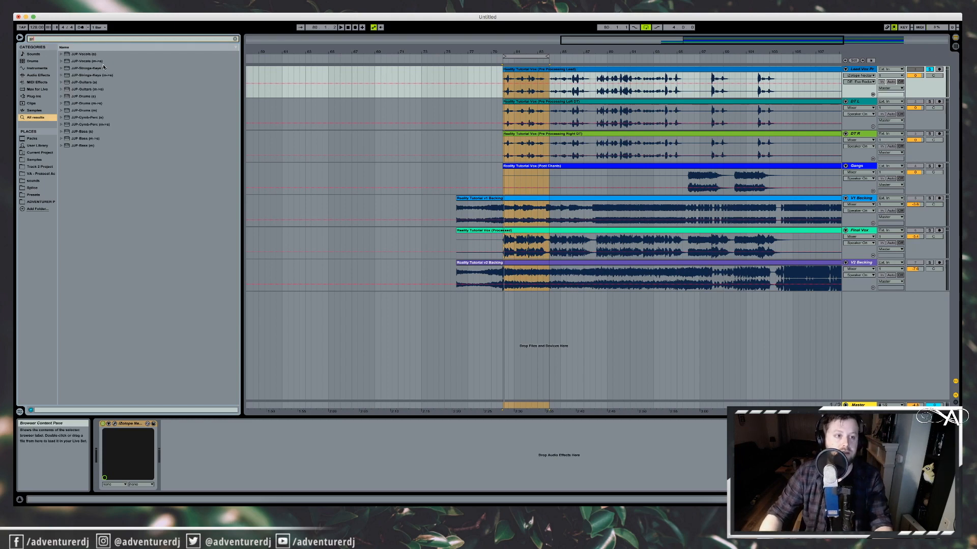
{"action": "left_click", "coordinate": [91, 54]}
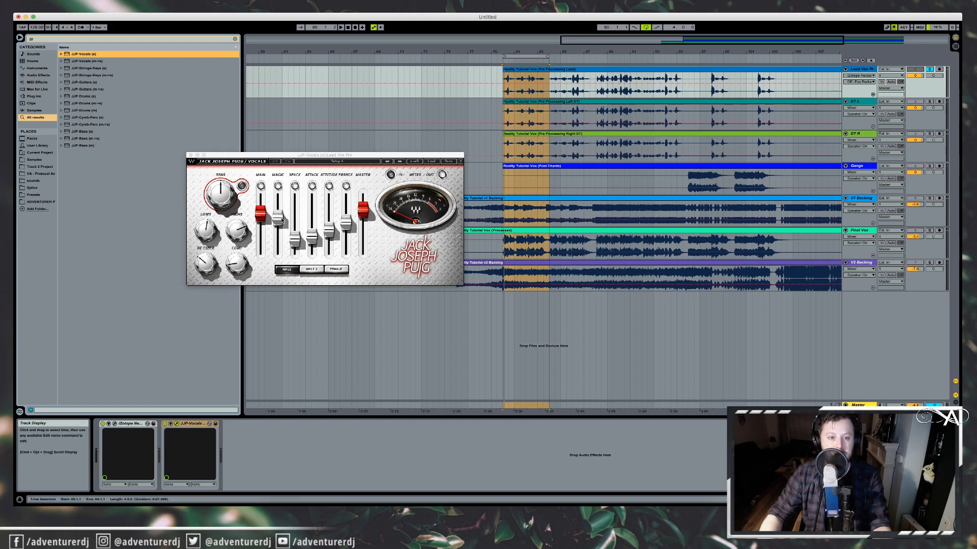
{"action": "key", "text": "space"}
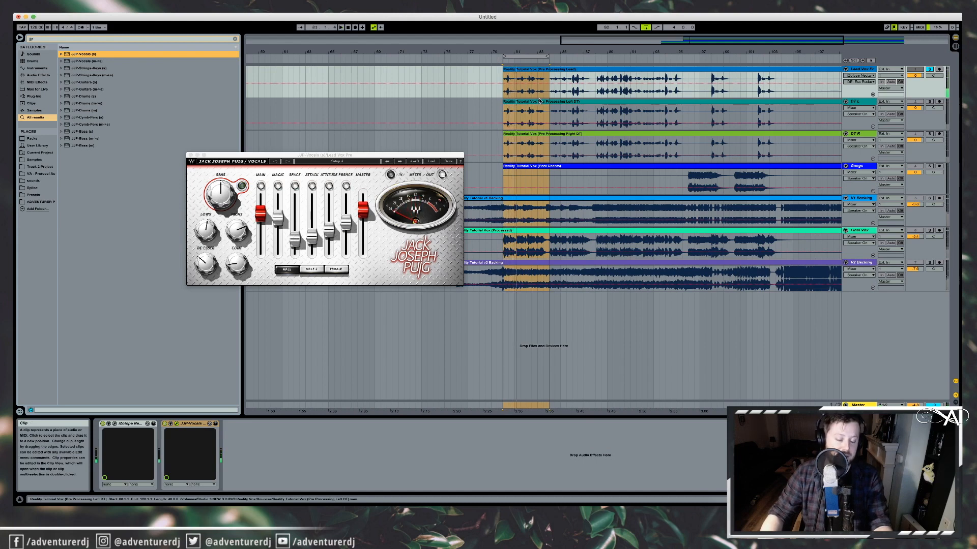
Load the Male preset WARM VOX in JJP-Vocals and audition it from the start of the lead vocal
{"action": "left_click", "coordinate": [431, 163]}
{"action": "mouse_move", "coordinate": [457, 194]}
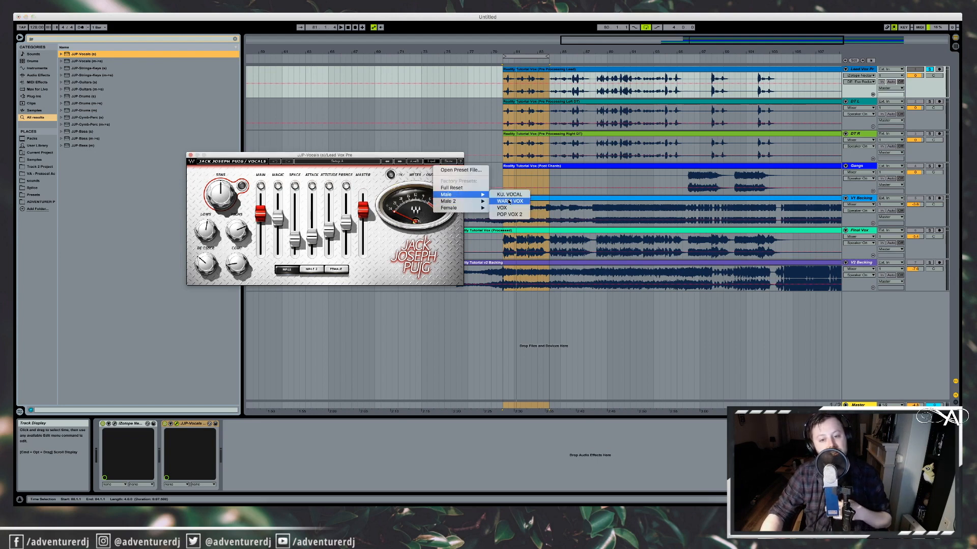
{"action": "left_click", "coordinate": [509, 202]}
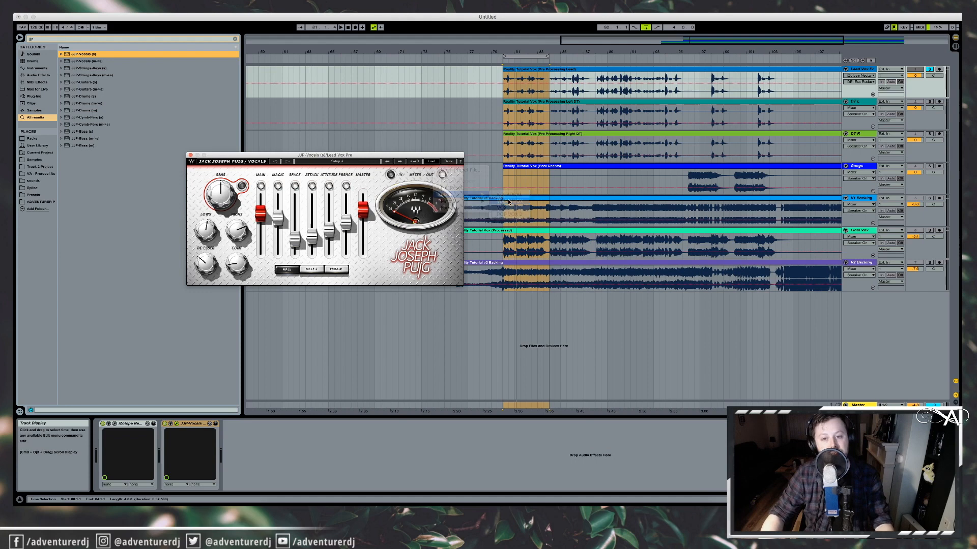
{"action": "key", "text": "space"}
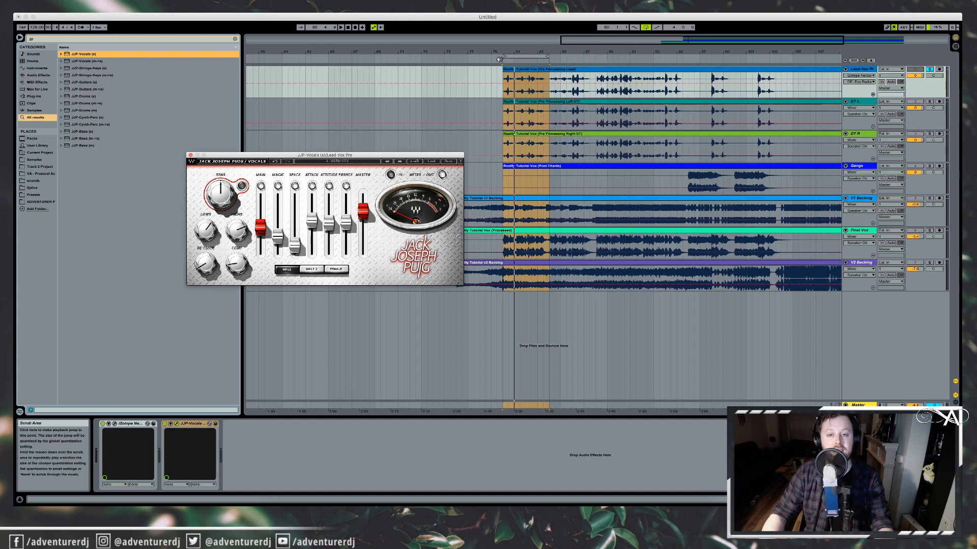
{"action": "left_click", "coordinate": [499, 60]}
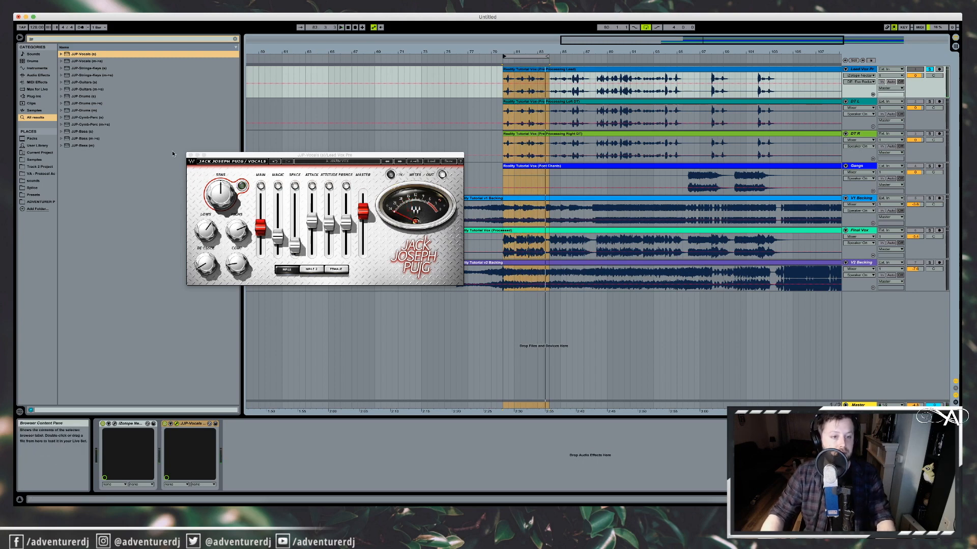
Close the JJP-Vocals window, search the browser for "cla guitar", and add CLA Guitars (s) to the lead vocal track
{"action": "left_click", "coordinate": [190, 155]}
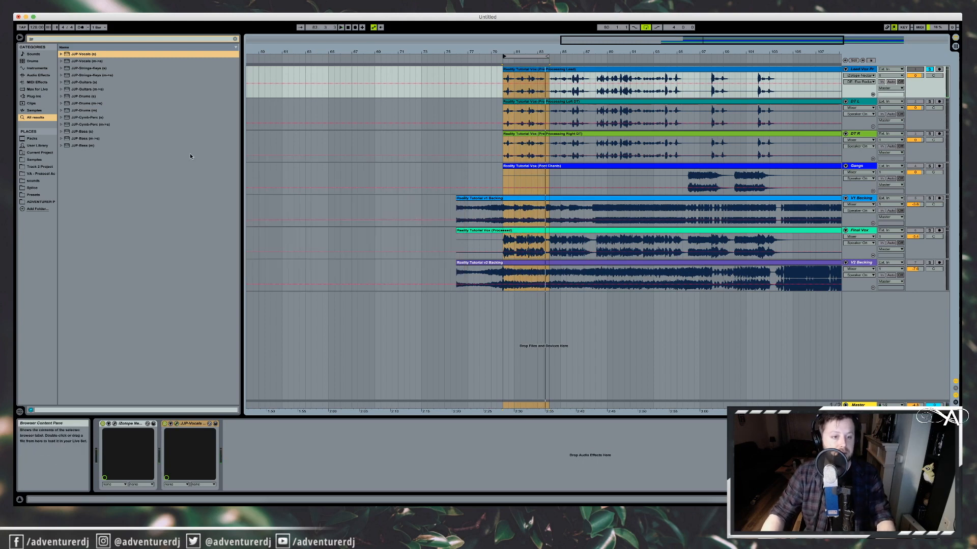
{"action": "left_click", "coordinate": [106, 40]}
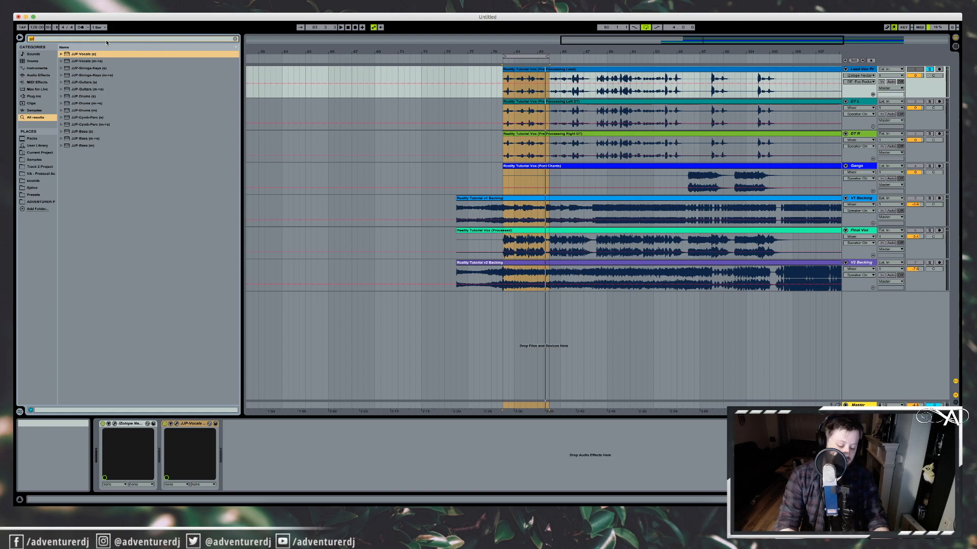
{"action": "type", "text": "cla guitar"}
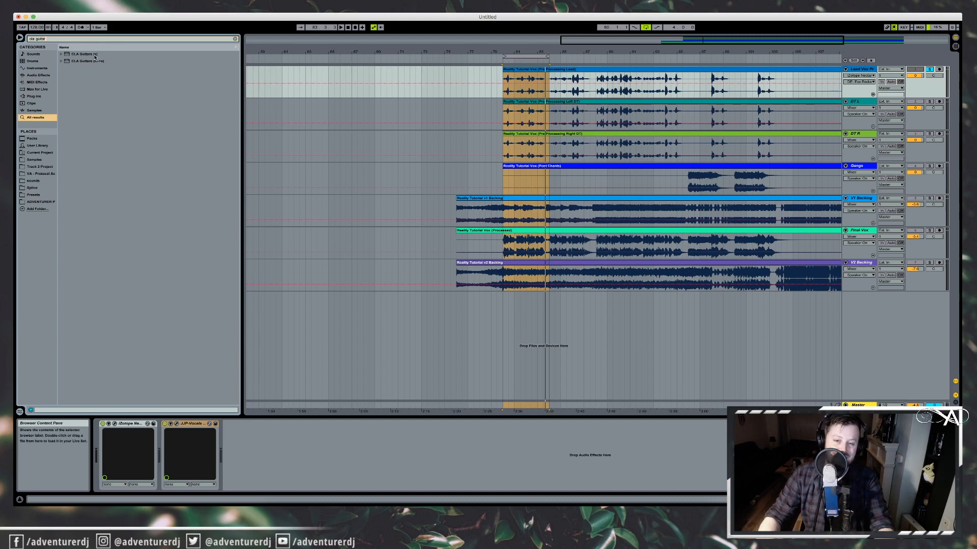
{"action": "left_click", "coordinate": [93, 54]}
{"action": "key", "text": "Return"}
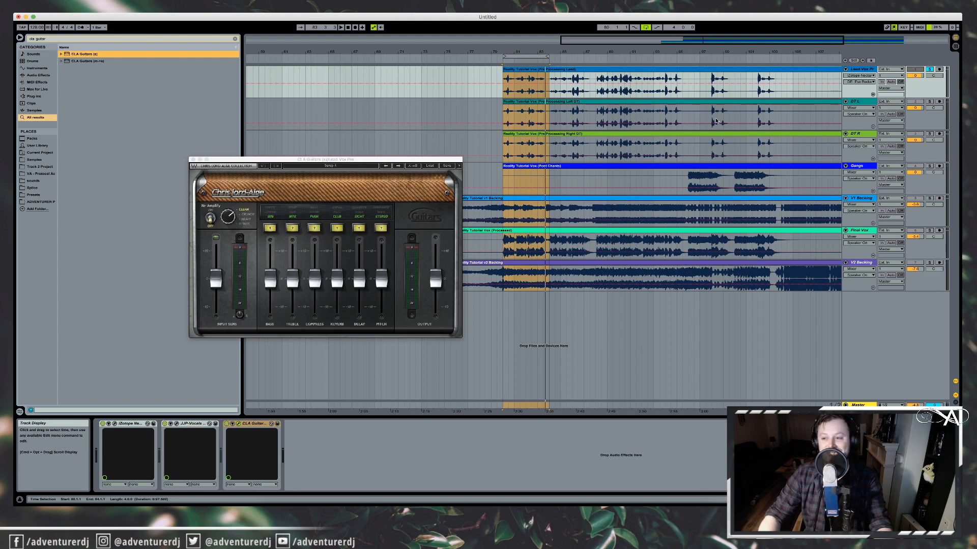
Bypass the Delay section of CLA Guitars while auditioning the lead vocal, leaving its other sections active
{"action": "key", "text": "space"}
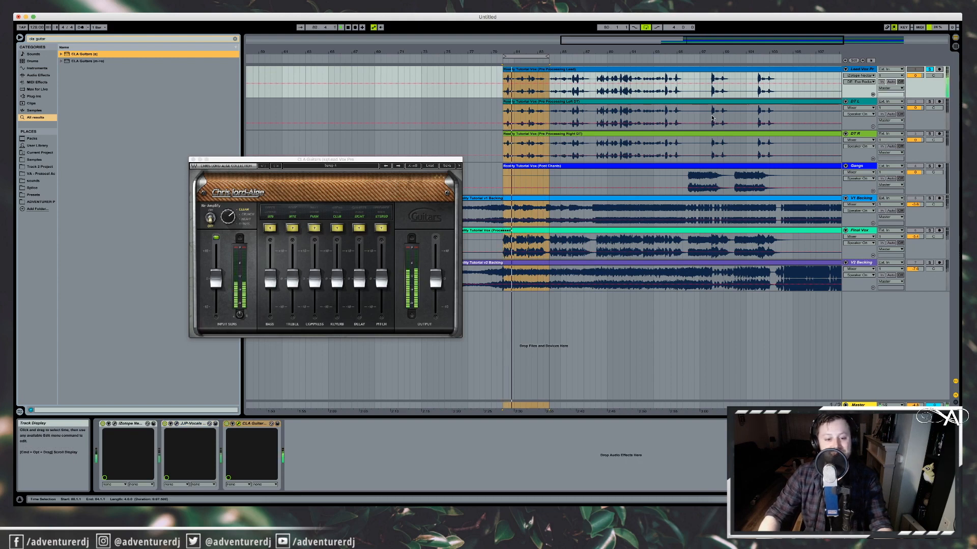
{"action": "left_click", "coordinate": [360, 226]}
{"action": "left_click", "coordinate": [359, 226]}
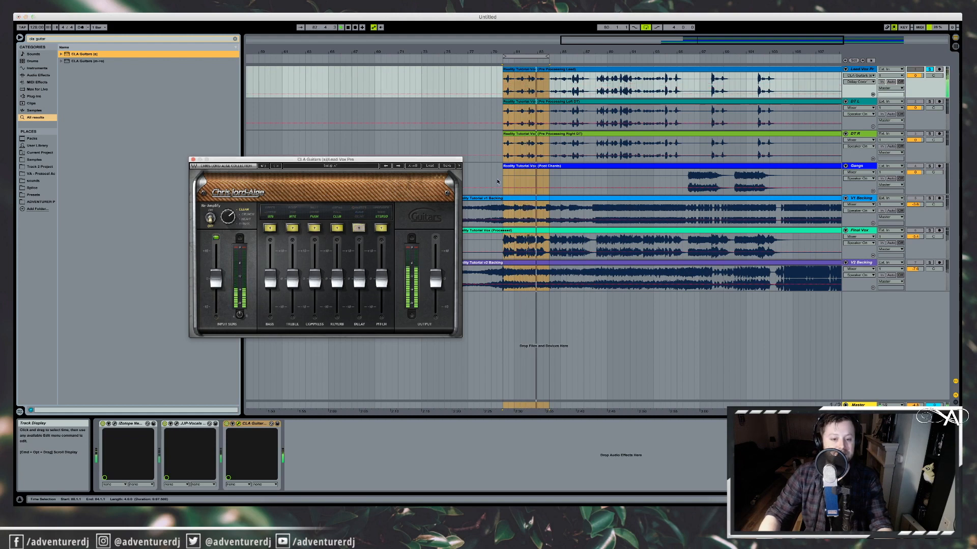
{"action": "key", "text": "space"}
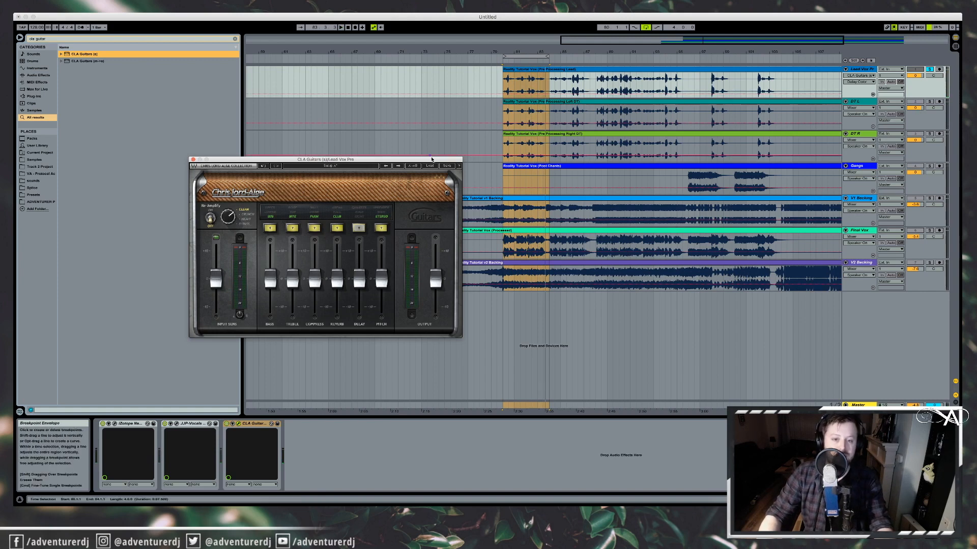
Audition the vocal through CLA Guitars once more, deactivate the plug-in in the device chain, and close its window
{"action": "left_click_drag", "start_coordinate": [433, 162], "coordinate": [508, 142]}
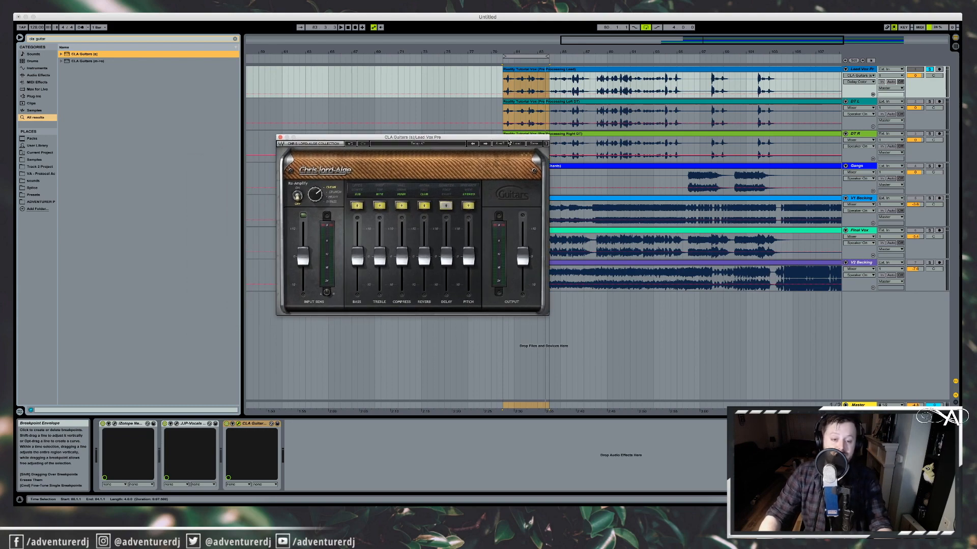
{"action": "key", "text": "space"}
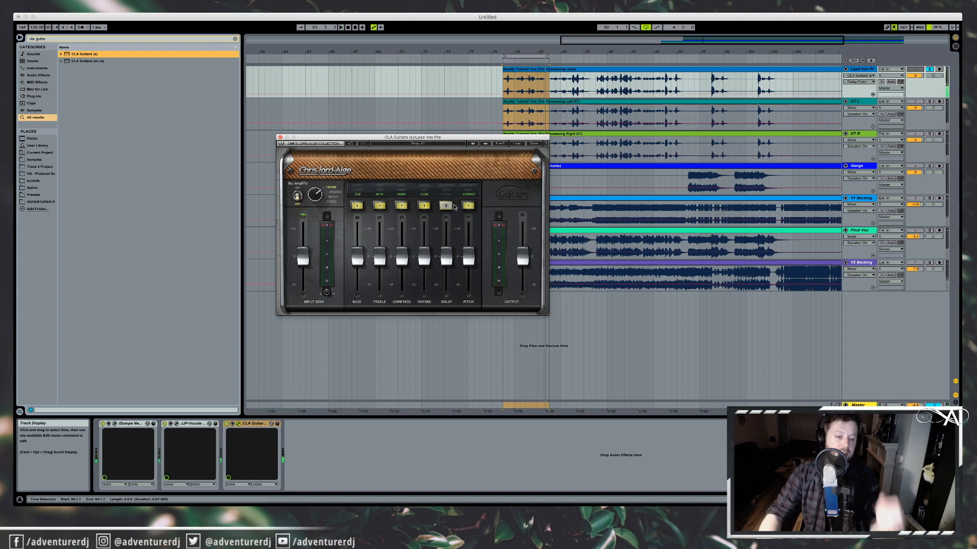
{"action": "left_click", "coordinate": [239, 423]}
{"action": "left_click", "coordinate": [280, 138]}
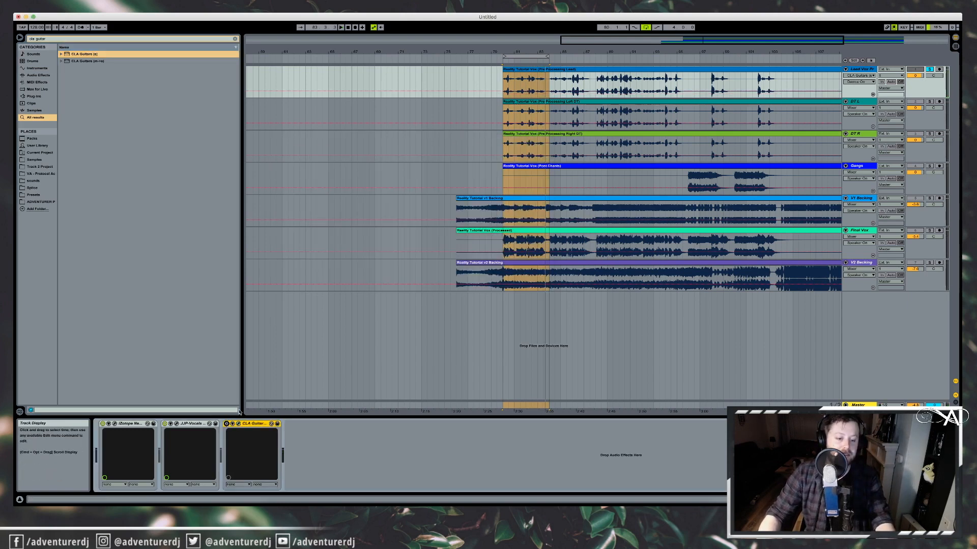
Search the browser for "valhalla" and add ValhallaRoom at the end of the lead vocal's device chain
{"action": "double_click", "coordinate": [93, 41]}
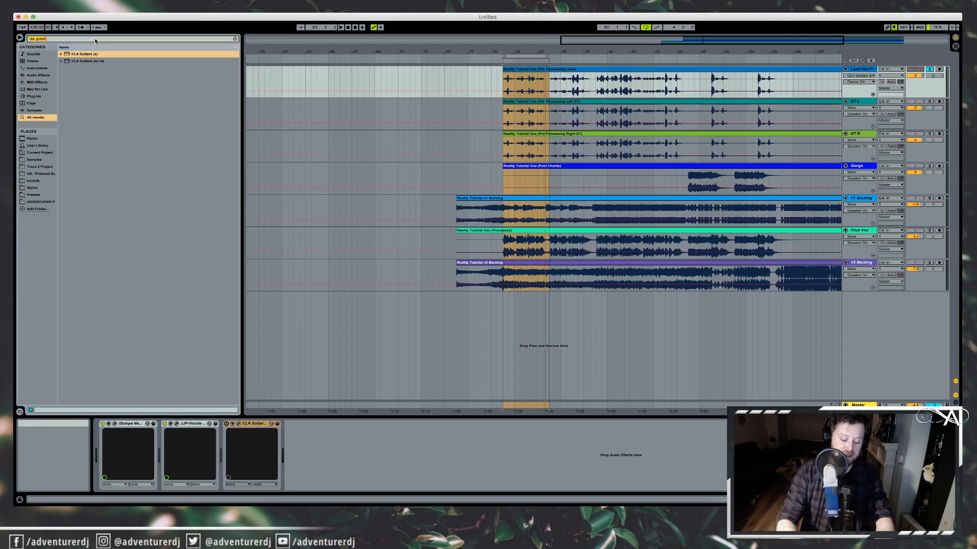
{"action": "type", "text": "valhalla"}
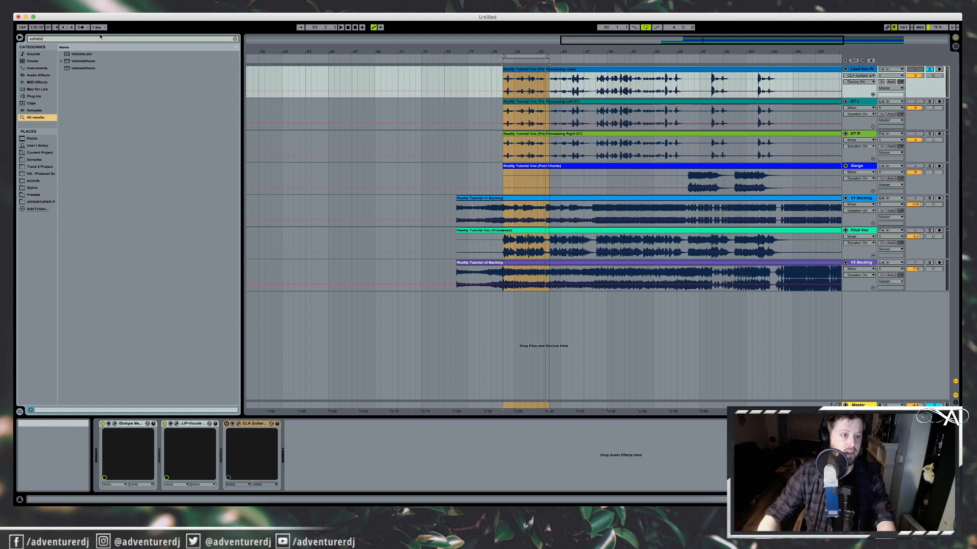
{"action": "left_click_drag", "start_coordinate": [86, 63], "coordinate": [331, 367]}
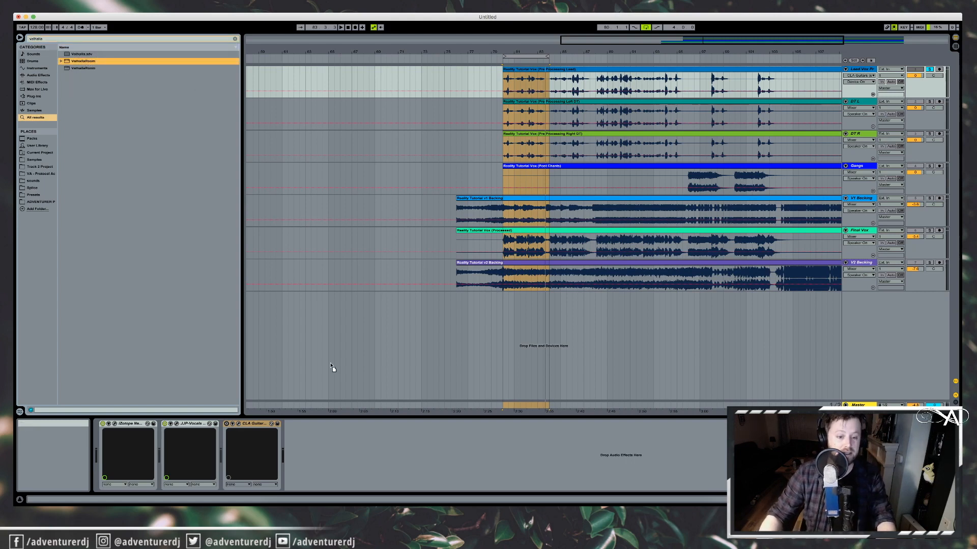
{"action": "left_click_drag", "start_coordinate": [347, 466], "coordinate": [347, 467]}
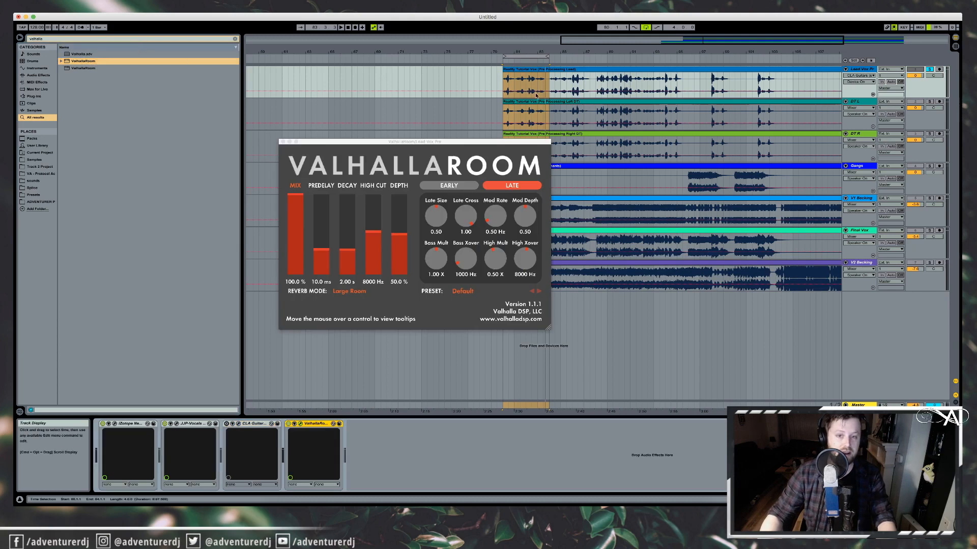
During playback, set ValhallaRoom's mix to 14.7 %, predelay to 9.5 ms, decay to 1.99 s and high cut to 8680 Hz
{"action": "left_click", "coordinate": [499, 61]}
{"action": "left_click_drag", "start_coordinate": [303, 206], "coordinate": [345, 253]}
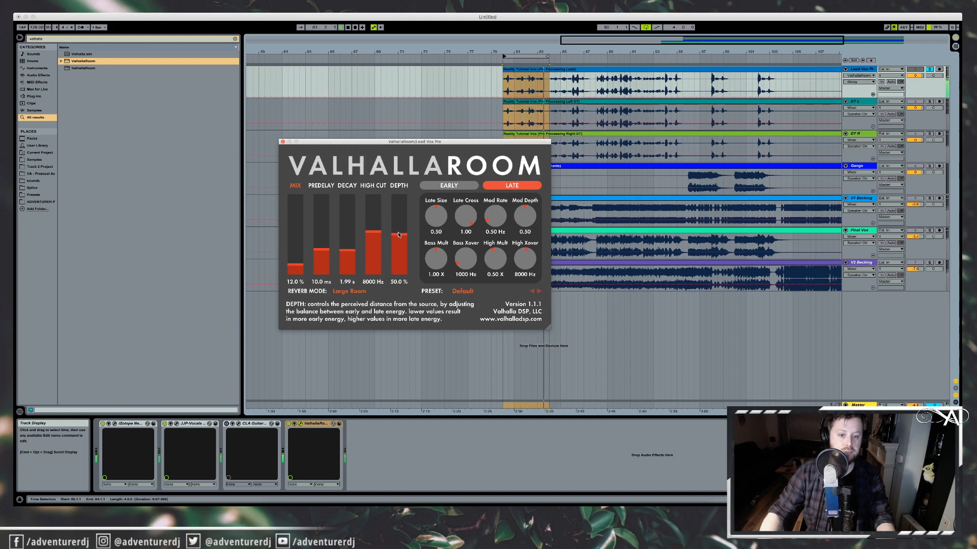
{"action": "left_click_drag", "start_coordinate": [380, 229], "coordinate": [380, 228]}
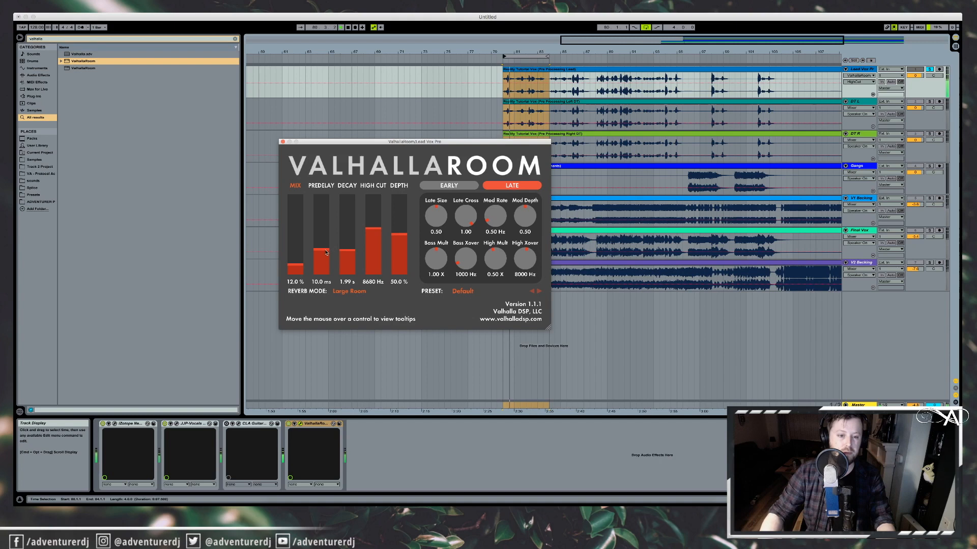
{"action": "left_click", "coordinate": [322, 250]}
{"action": "left_click_drag", "start_coordinate": [293, 268], "coordinate": [293, 263]}
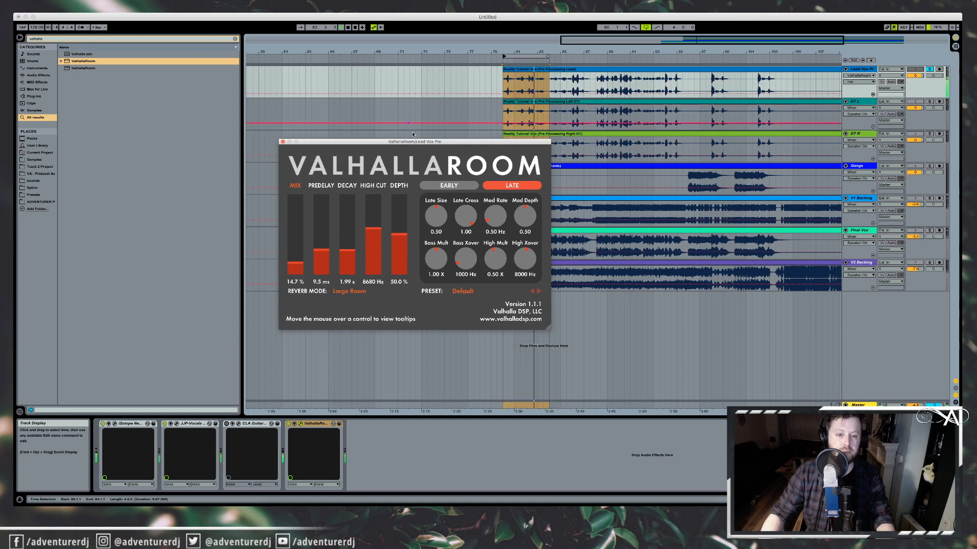
Search the browser for "h delay", add H-Delay (s) after ValhallaRoom, and move its window clear of the lead vocal clip
{"action": "left_click", "coordinate": [85, 39]}
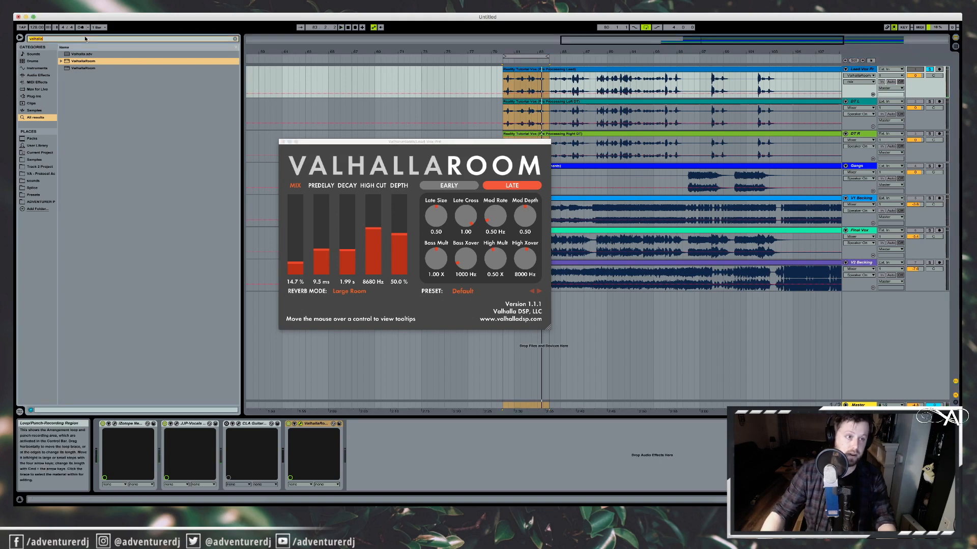
{"action": "type", "text": "h delay"}
{"action": "key", "text": "Down"}
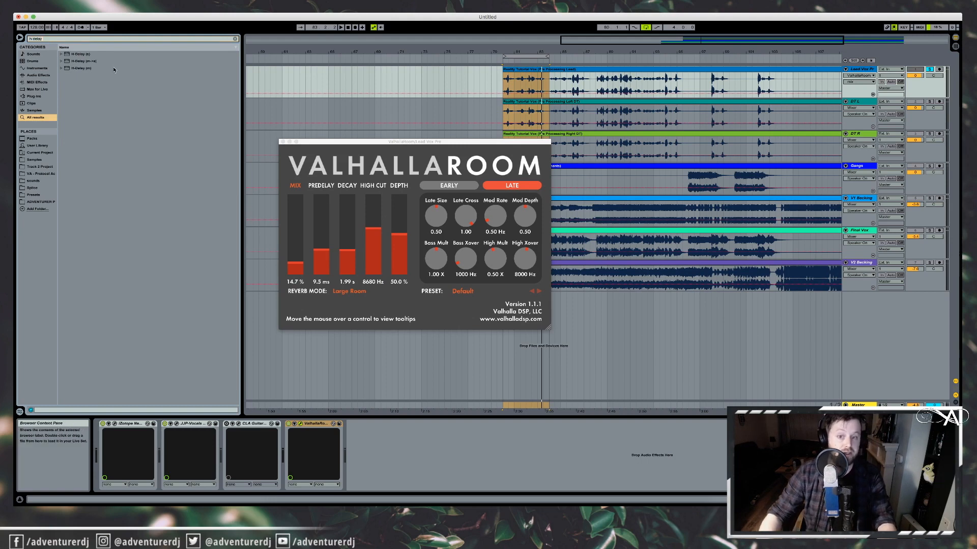
{"action": "key", "text": "Return"}
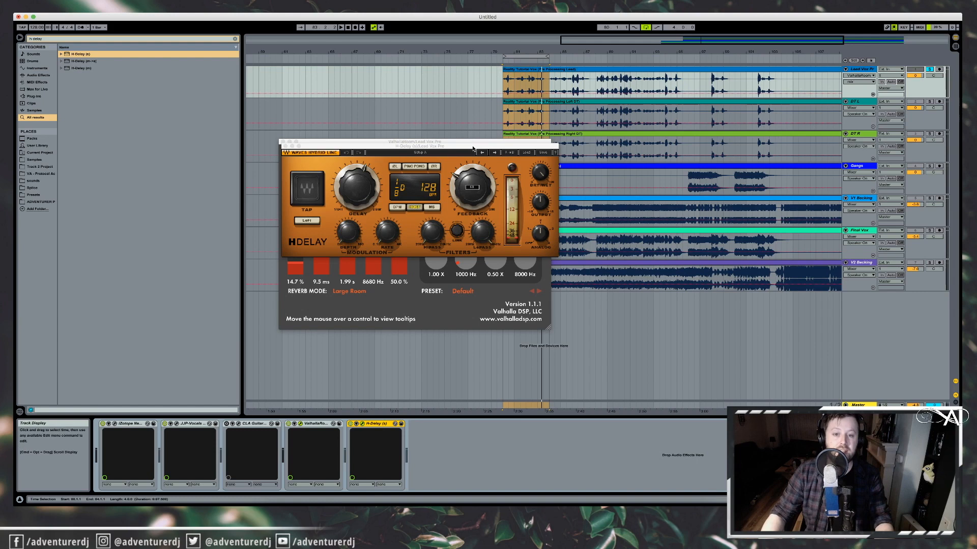
{"action": "left_click_drag", "start_coordinate": [485, 142], "coordinate": [450, 118]}
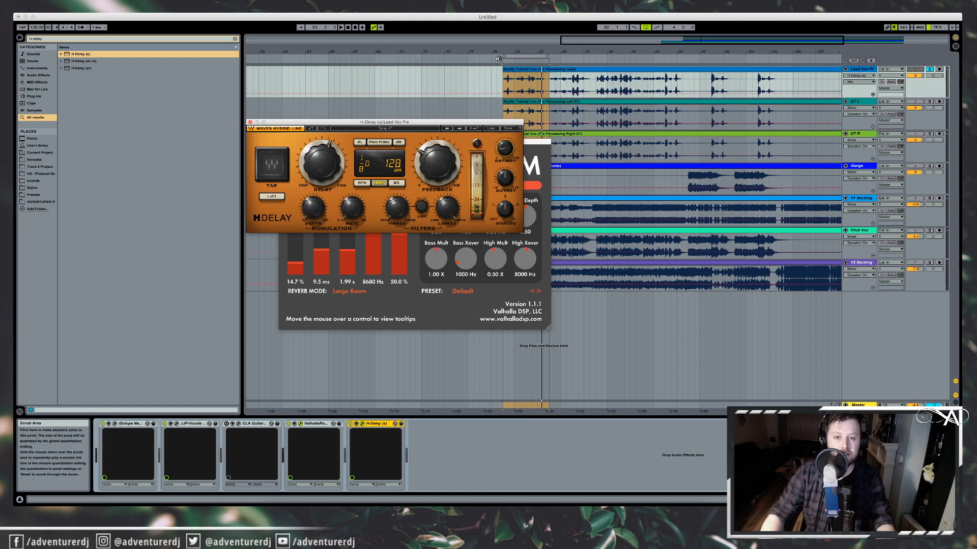
Play the lead vocal from its start and adjust H-Delay's Analog control while listening
{"action": "left_click", "coordinate": [501, 58]}
{"action": "left_click", "coordinate": [509, 210]}
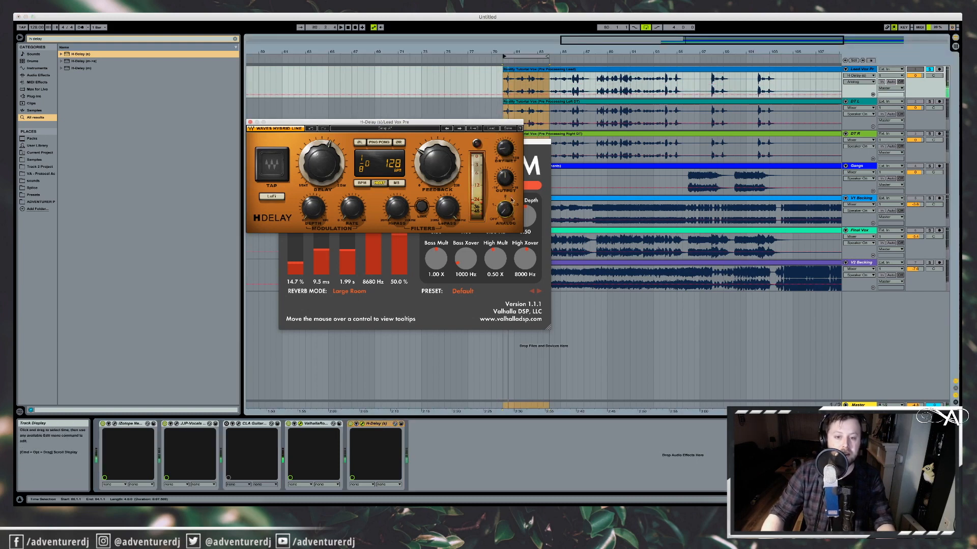
{"action": "left_click", "coordinate": [499, 60]}
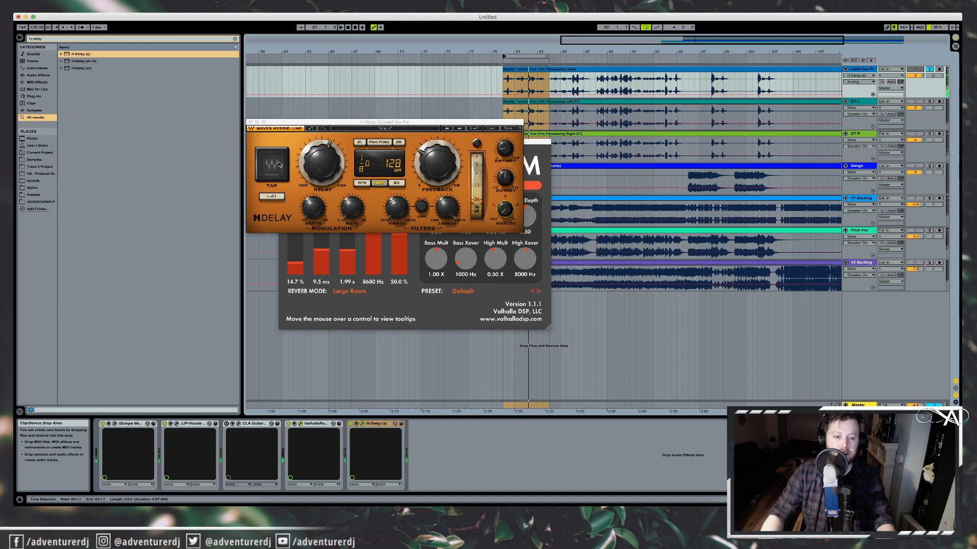
Tap in the timing on H-Delay so that the delay time is 1/2
{"action": "left_click", "coordinate": [280, 168]}
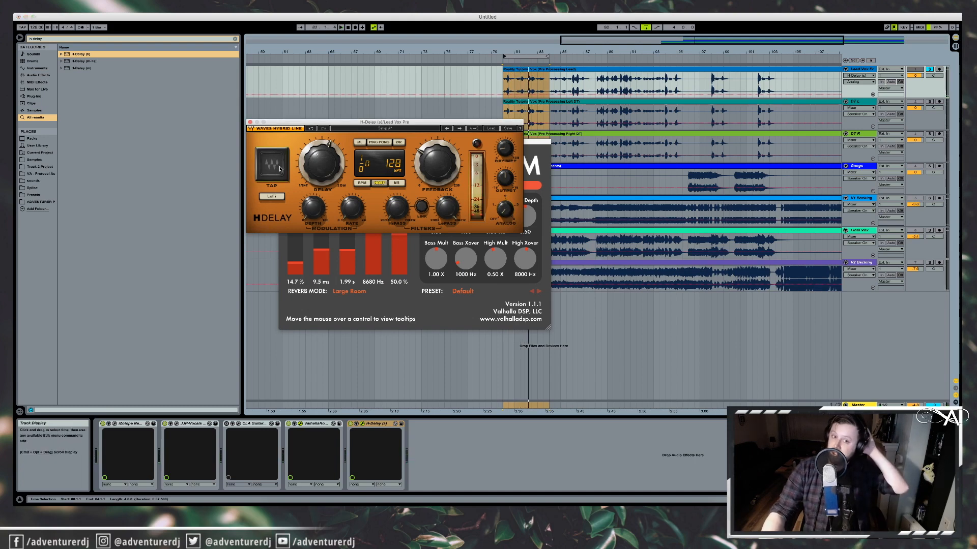
{"action": "left_click", "coordinate": [280, 168]}
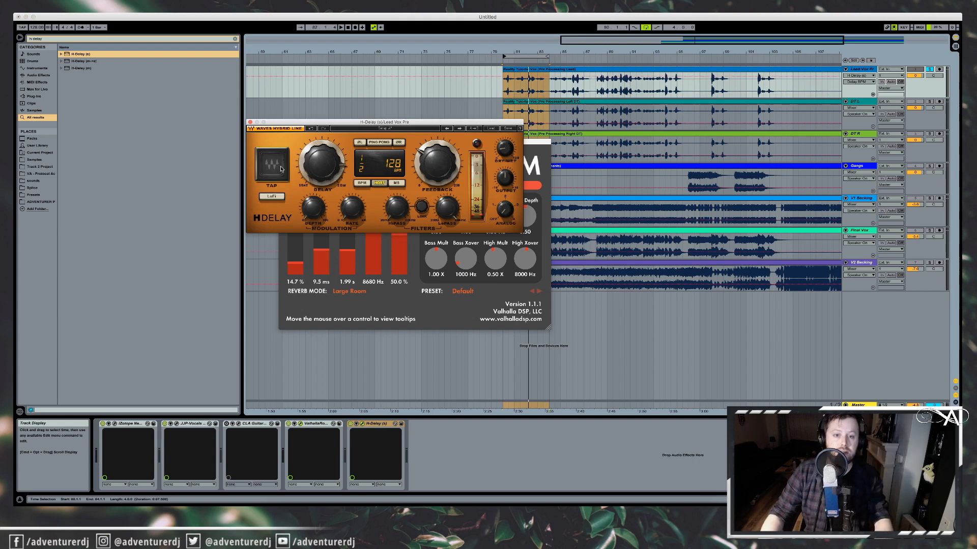
Tap in a 1/4 delay time on H-Delay, enable Ping Pong mode and adjust its LoPass filter
{"action": "left_click", "coordinate": [282, 169]}
{"action": "left_click", "coordinate": [283, 169]}
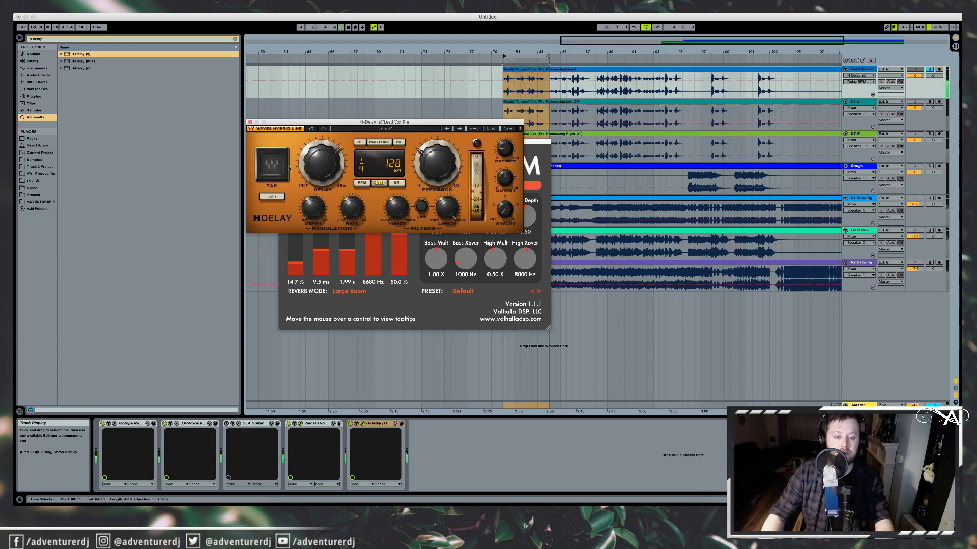
{"action": "left_click", "coordinate": [379, 143]}
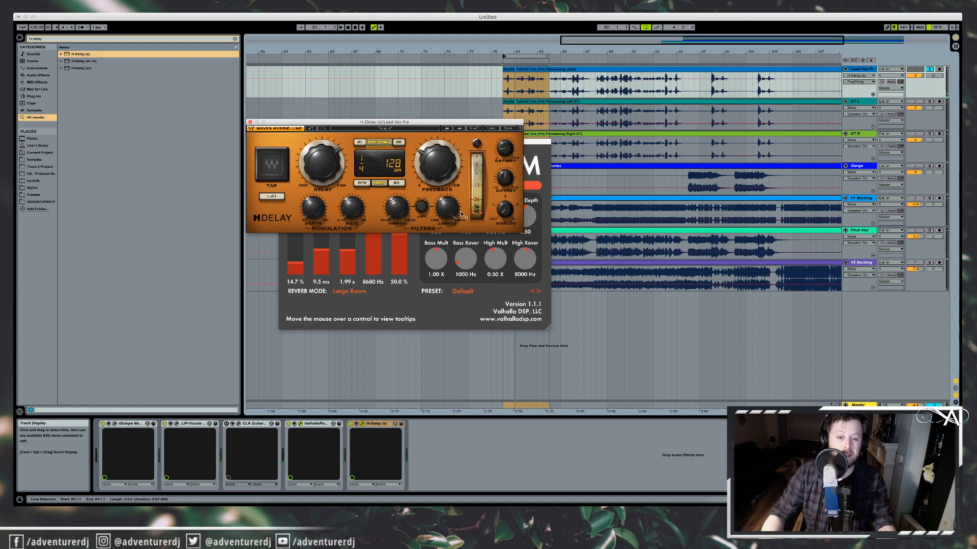
{"action": "left_click", "coordinate": [448, 206]}
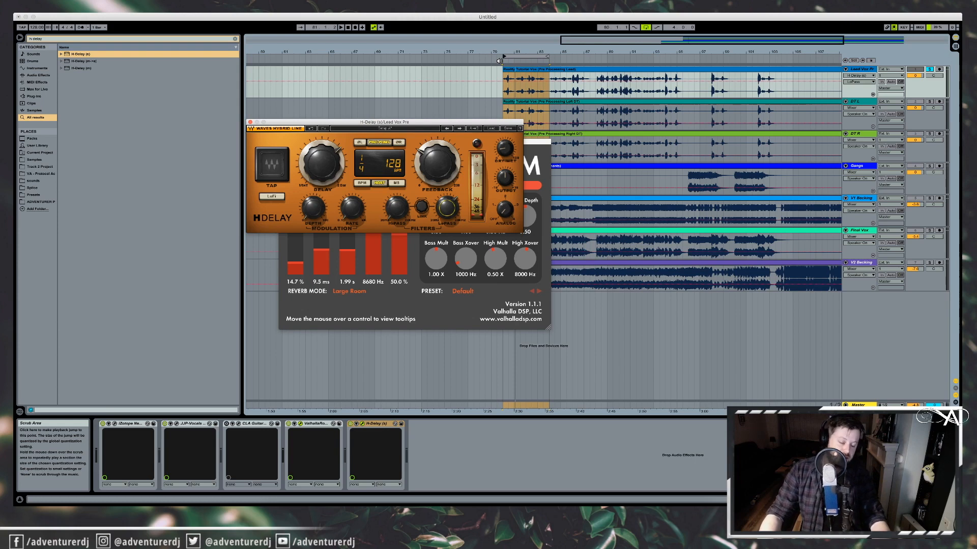
Play the lead vocal from the loop start and adjust H-Delay's Feedback while listening
{"action": "left_click", "coordinate": [498, 61]}
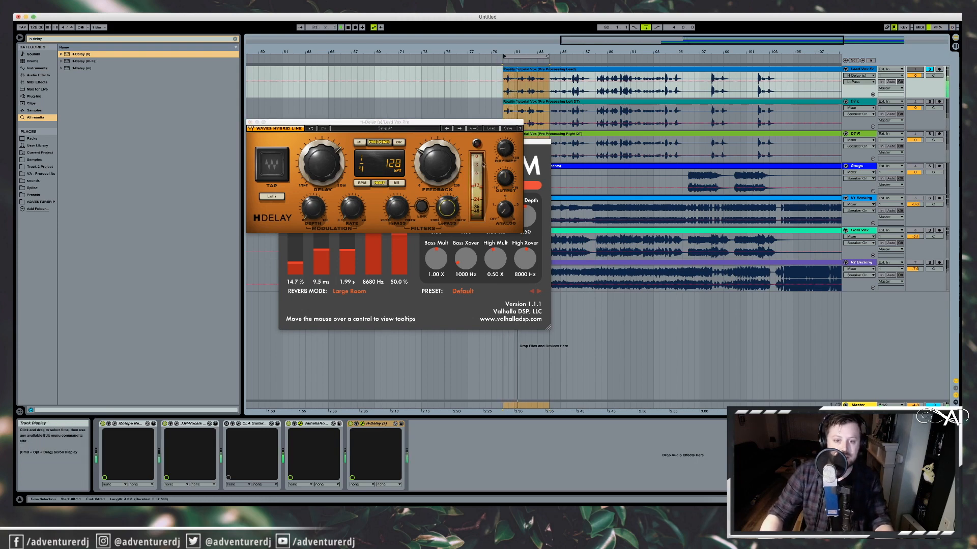
{"action": "mouse_move", "coordinate": [446, 160]}
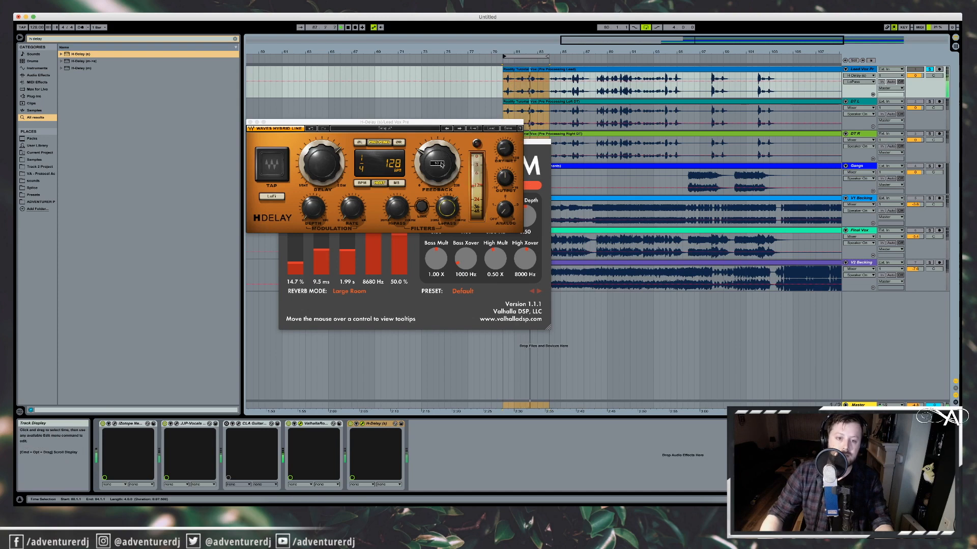
{"action": "left_click", "coordinate": [446, 160]}
{"action": "left_click_drag", "start_coordinate": [446, 159], "coordinate": [446, 170]}
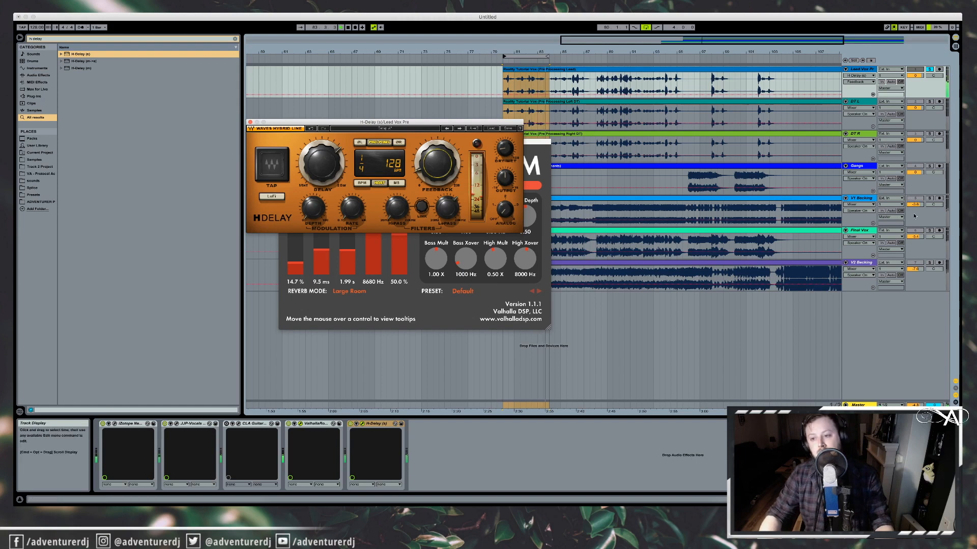
Close the H-Delay and ValhallaRoom windows and group all five lead vocal plug-ins into one Audio Effect Rack
{"action": "left_click", "coordinate": [250, 122]}
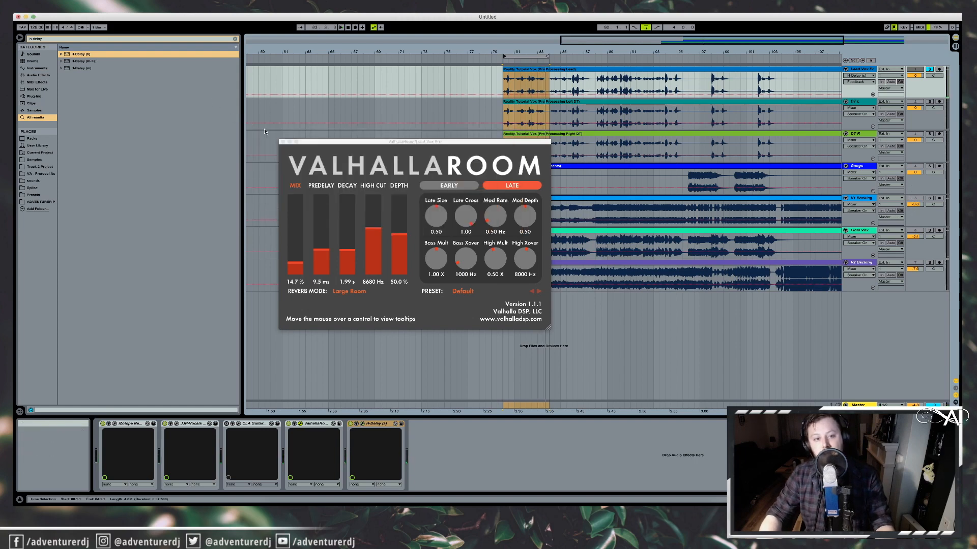
{"action": "left_click", "coordinate": [282, 141]}
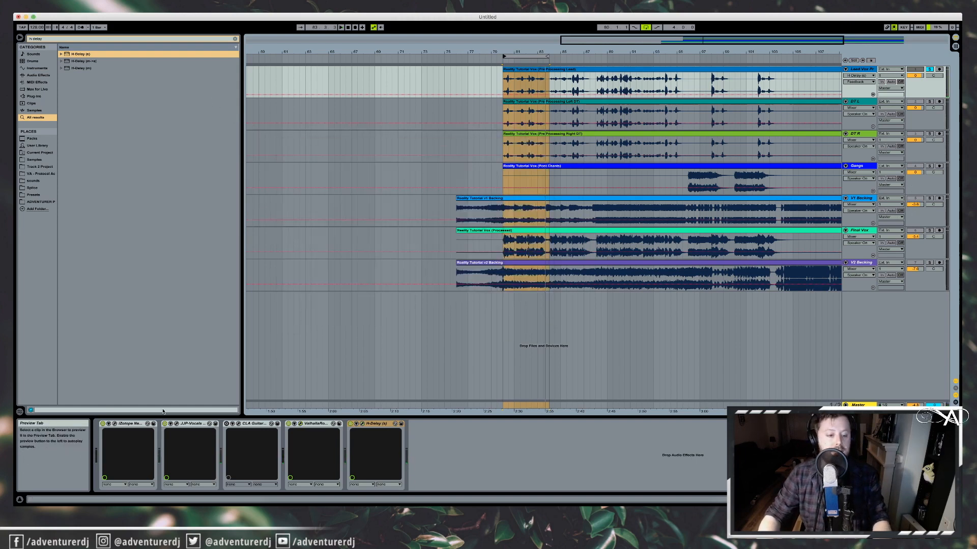
{"action": "left_click", "coordinate": [136, 425], "text": "shift"}
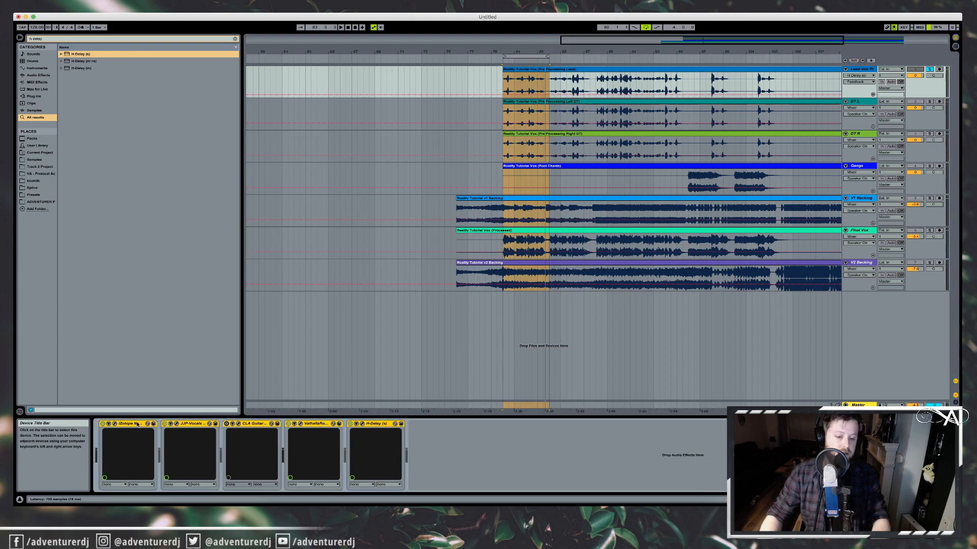
{"action": "key", "text": "super+g"}
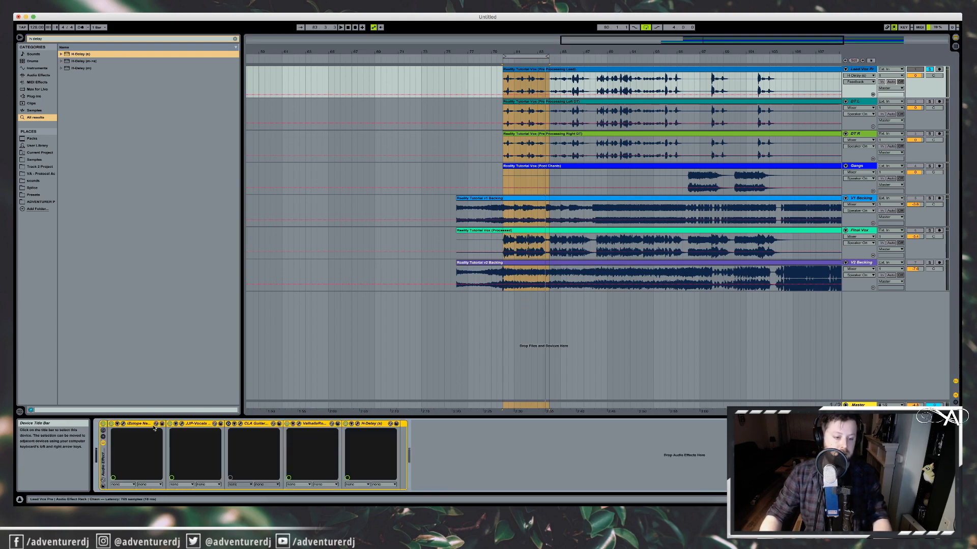
Unsolo the lead vocal, play it with the V2 Backing track, and bypass and re-enable the rack to compare
{"action": "left_click", "coordinate": [929, 70]}
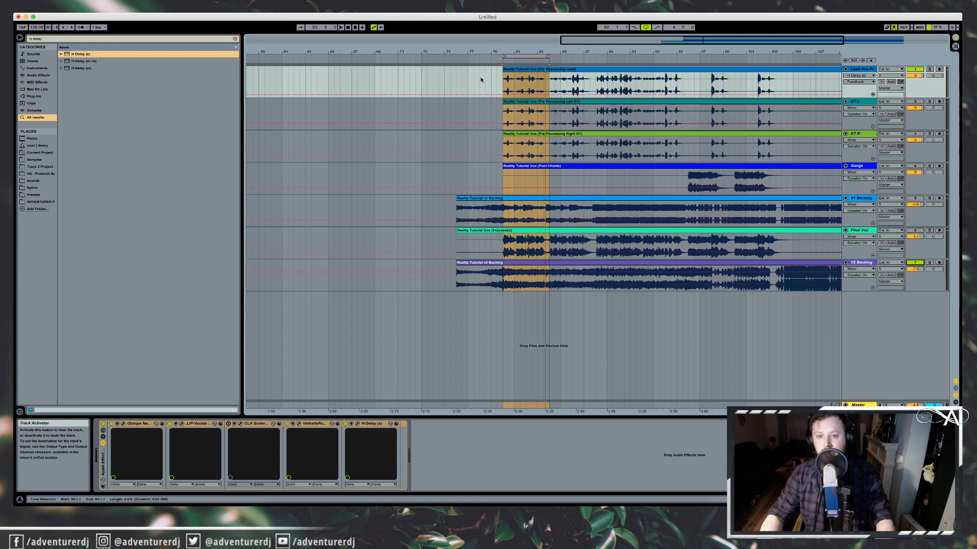
{"action": "key", "text": "space"}
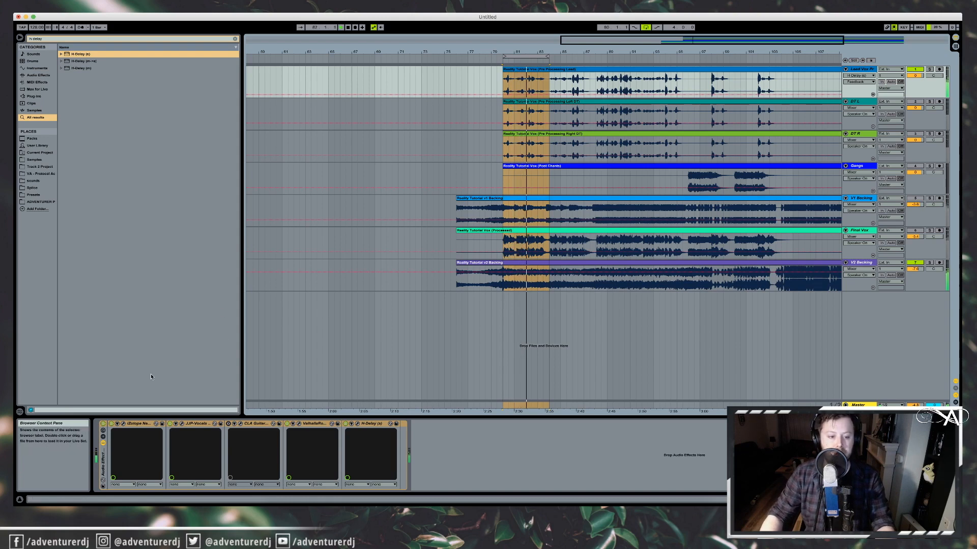
{"action": "left_click", "coordinate": [103, 424]}
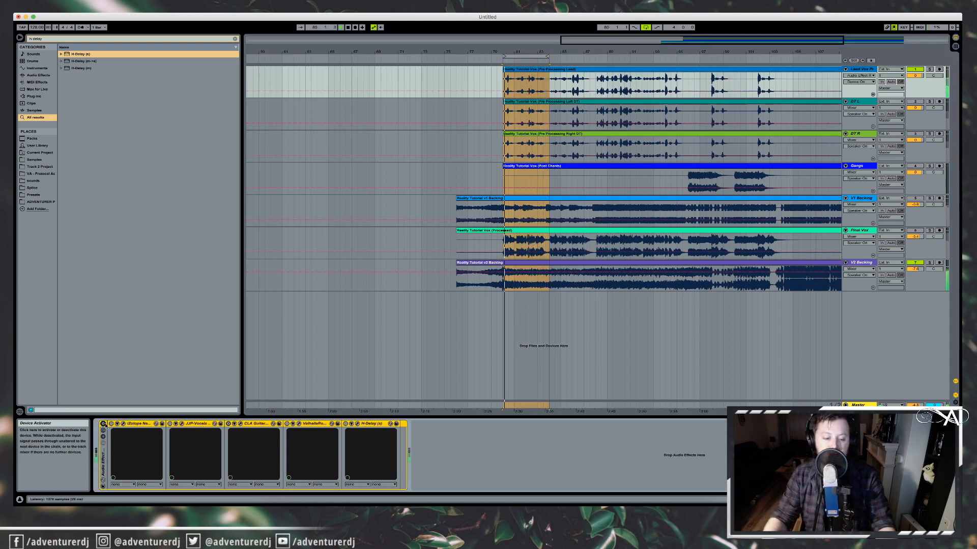
{"action": "left_click", "coordinate": [103, 424]}
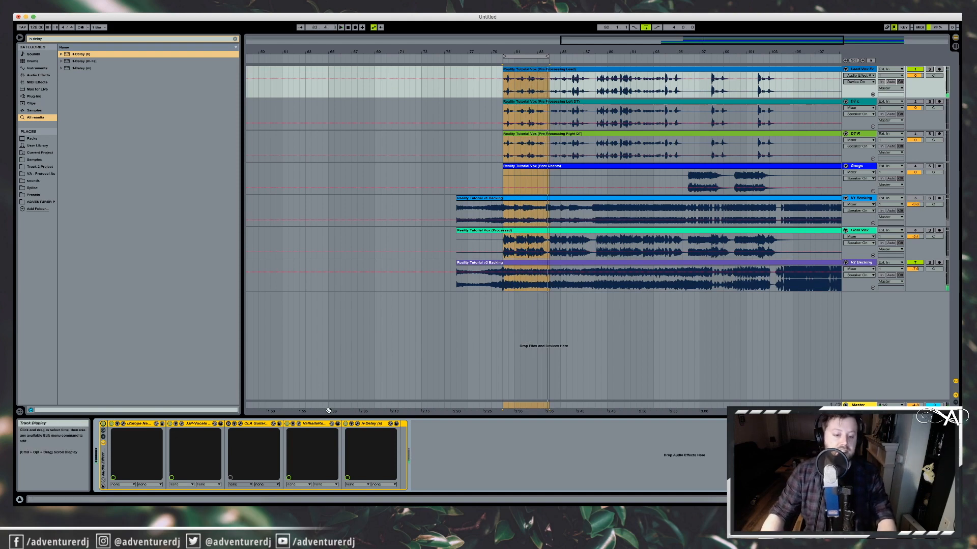
Set ValhallaRoom's mix to 16.6 % and its decay to 2.40 s on the lead vocal
{"action": "left_click", "coordinate": [475, 453]}
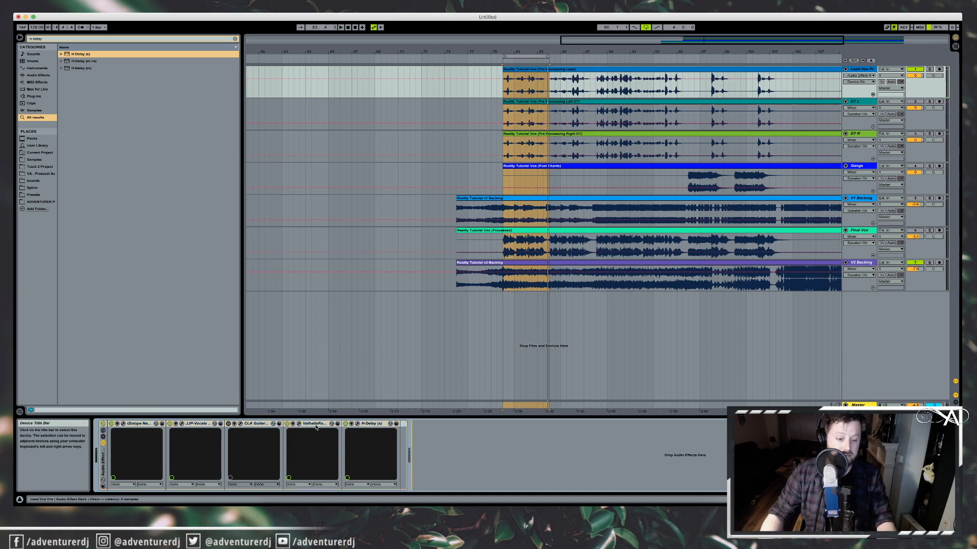
{"action": "left_click", "coordinate": [299, 424]}
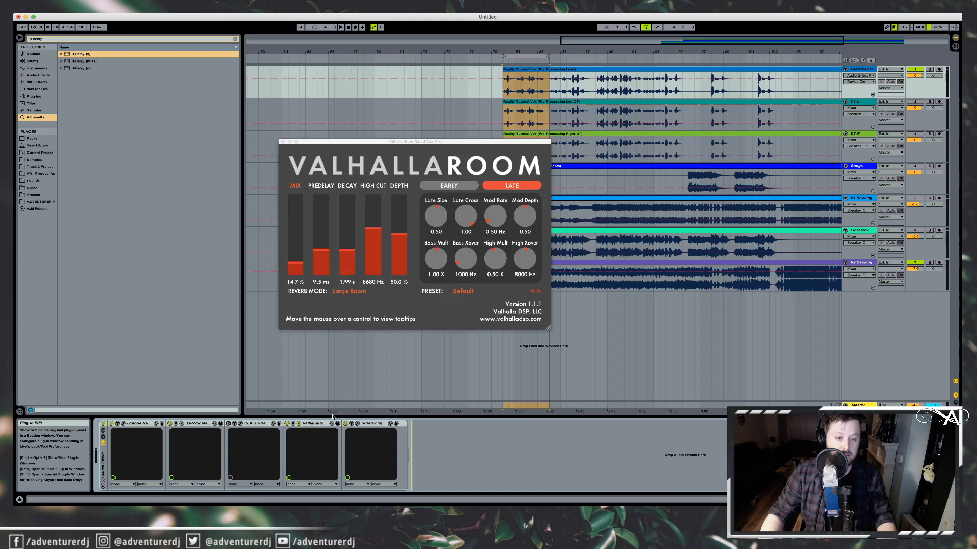
{"action": "left_click", "coordinate": [297, 263]}
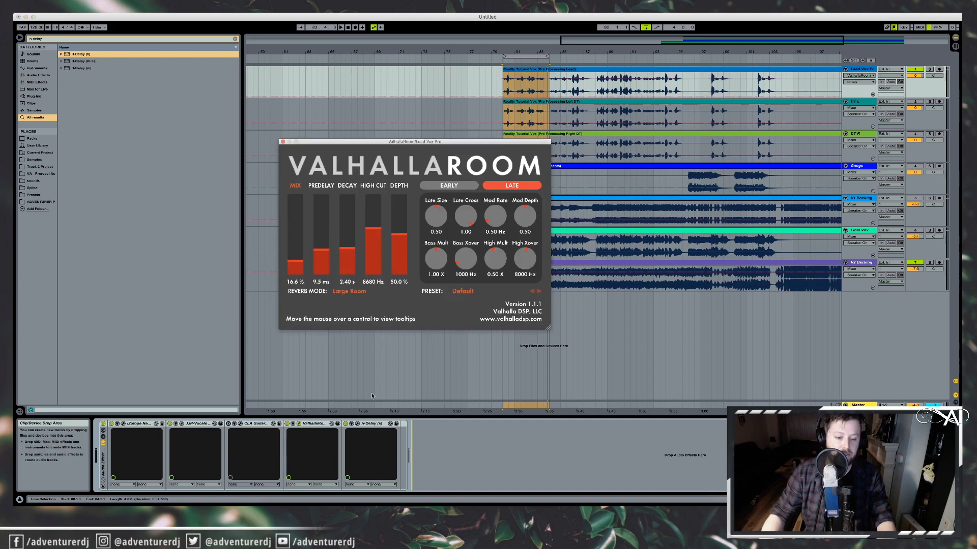
Activate the DT L and DT R tracks and pan them to the left and right respectively
{"action": "left_click", "coordinate": [866, 102]}
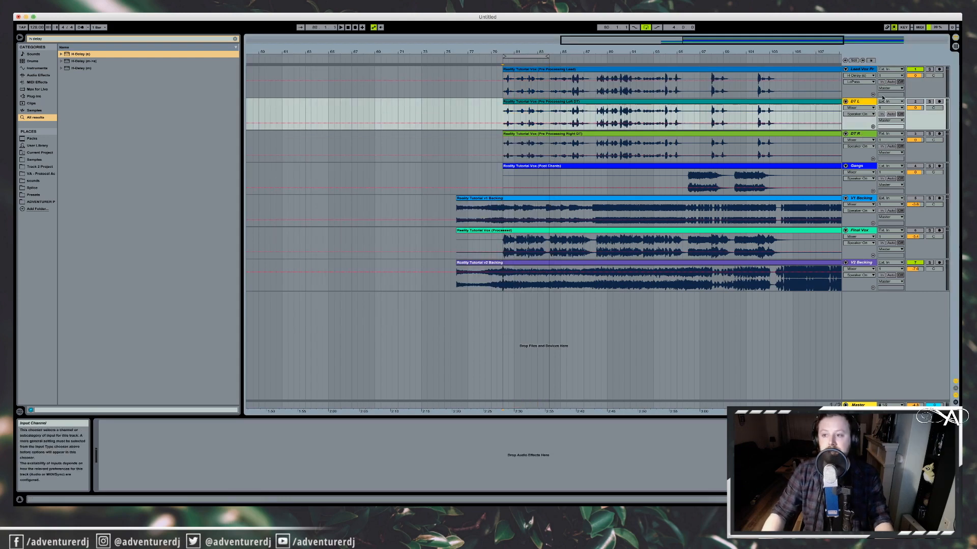
{"action": "left_click", "coordinate": [915, 102]}
{"action": "left_click", "coordinate": [915, 133]}
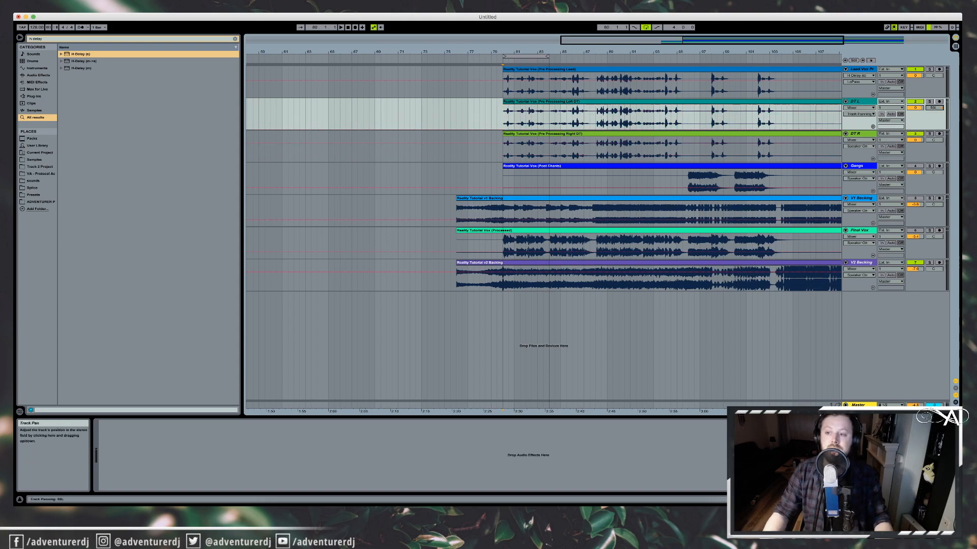
{"action": "left_click", "coordinate": [932, 143]}
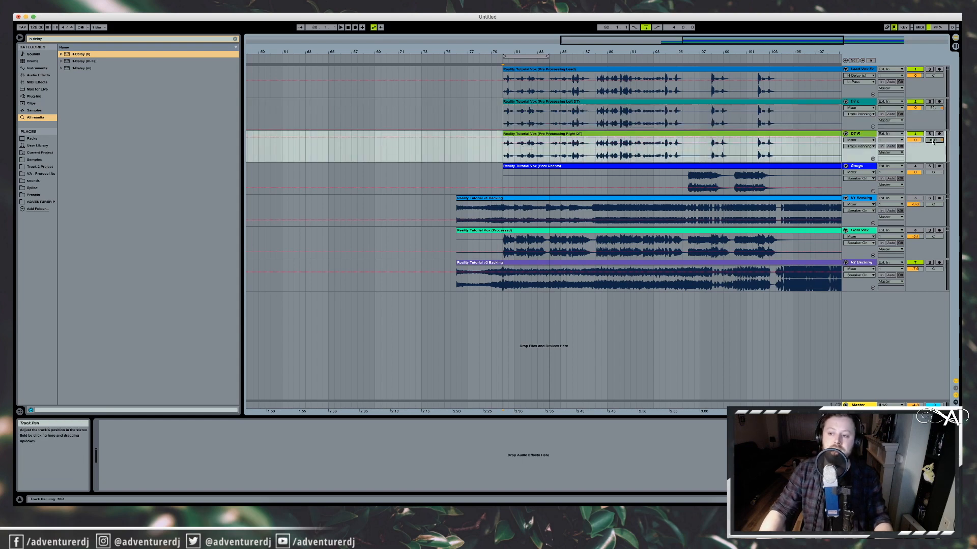
Group the DT L and DT R tracks and rename the group DT VOX
{"action": "left_click", "coordinate": [857, 102]}
{"action": "left_click", "coordinate": [857, 134]}
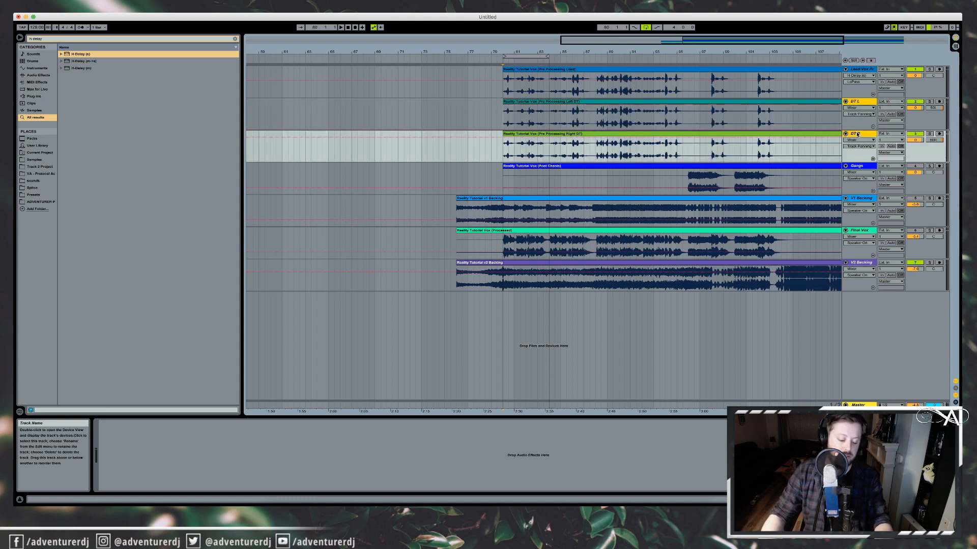
{"action": "key", "text": "super+g"}
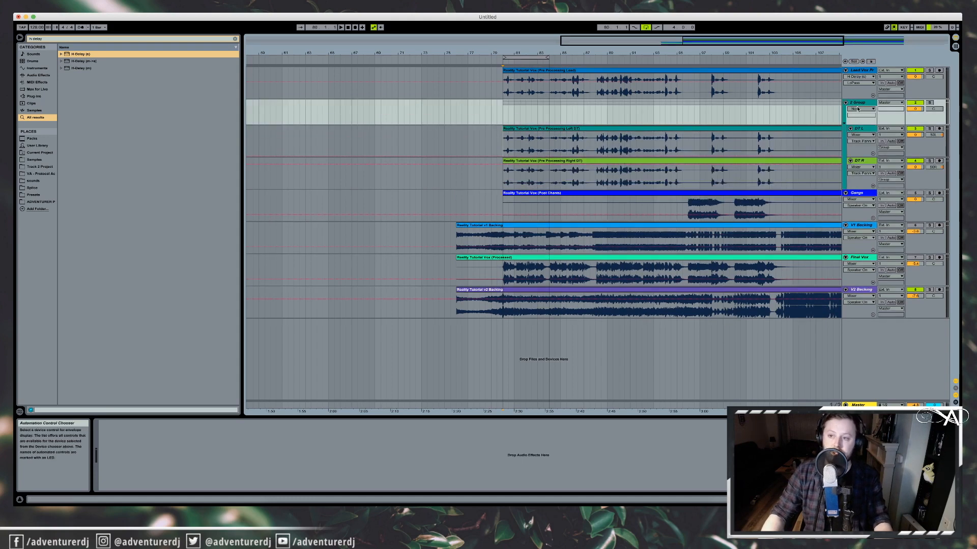
{"action": "right_click", "coordinate": [857, 103]}
{"action": "left_click", "coordinate": [875, 132]}
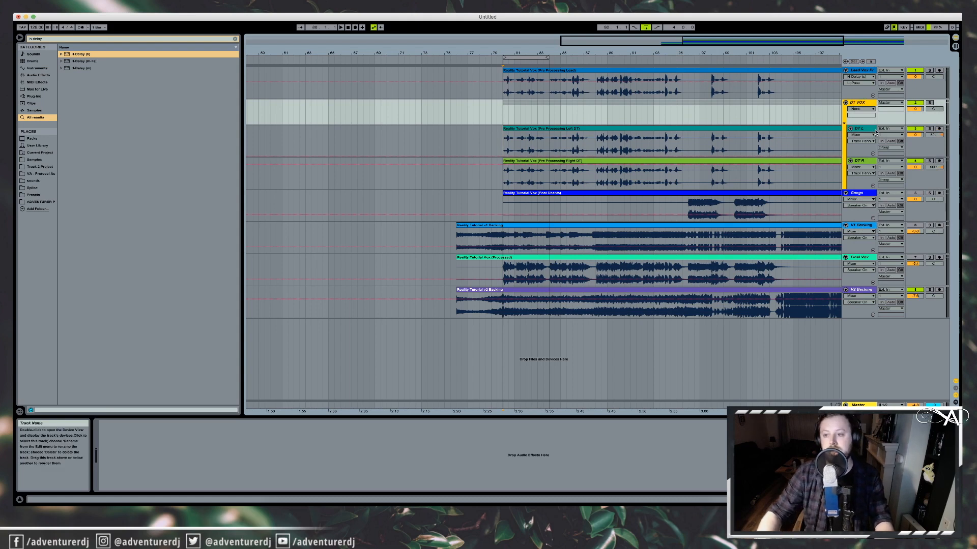
Copy the lead vocal's Audio Effect Rack onto the double-tracked vocal tracks
{"action": "left_click", "coordinate": [864, 71]}
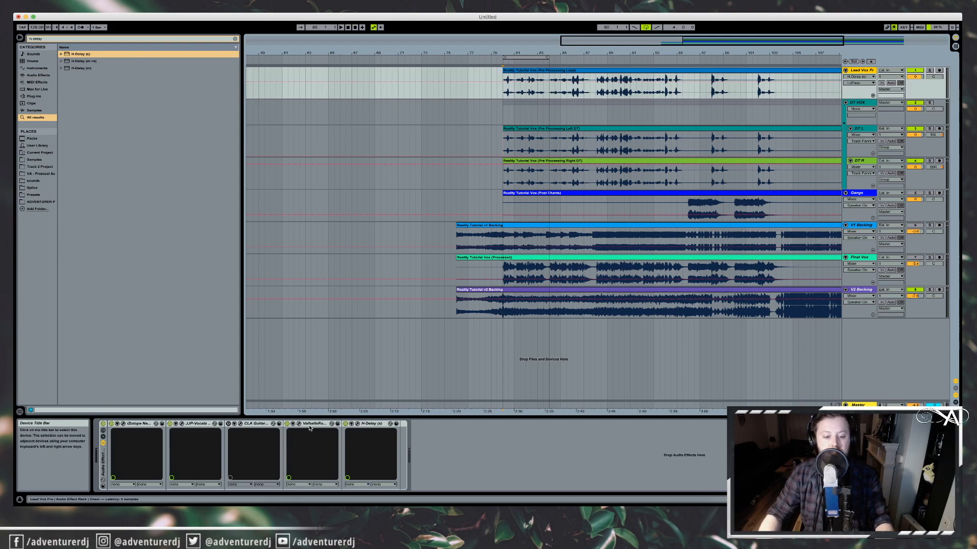
{"action": "left_click", "coordinate": [106, 442]}
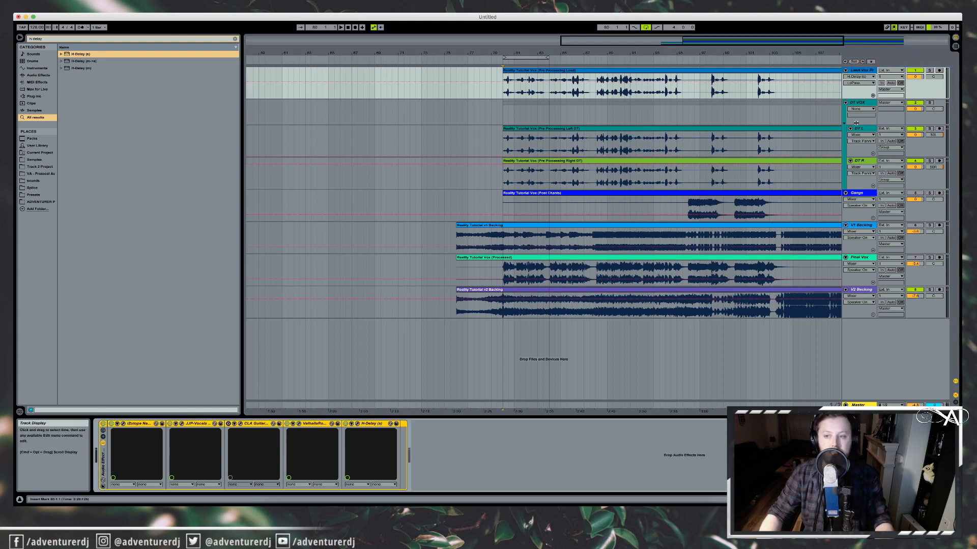
{"action": "right_click", "coordinate": [157, 437]}
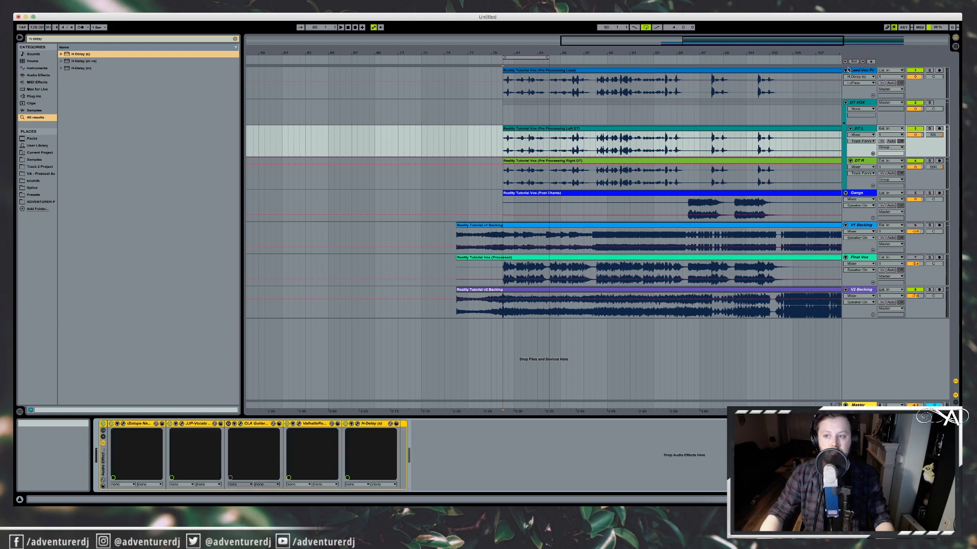
Turn off ValhallaRoom and H-Delay in the copied racks on both DT L and DT R
{"action": "left_click", "coordinate": [287, 427]}
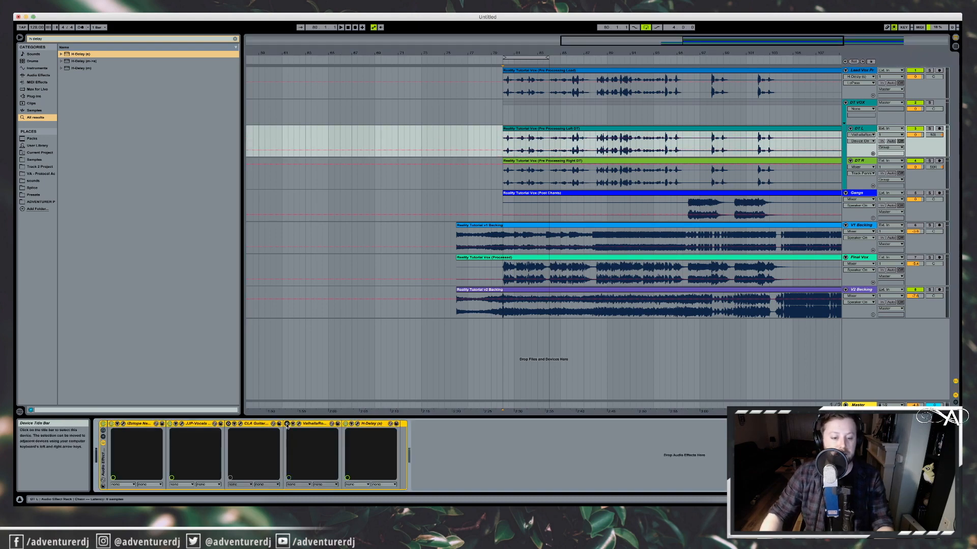
{"action": "left_click", "coordinate": [360, 425]}
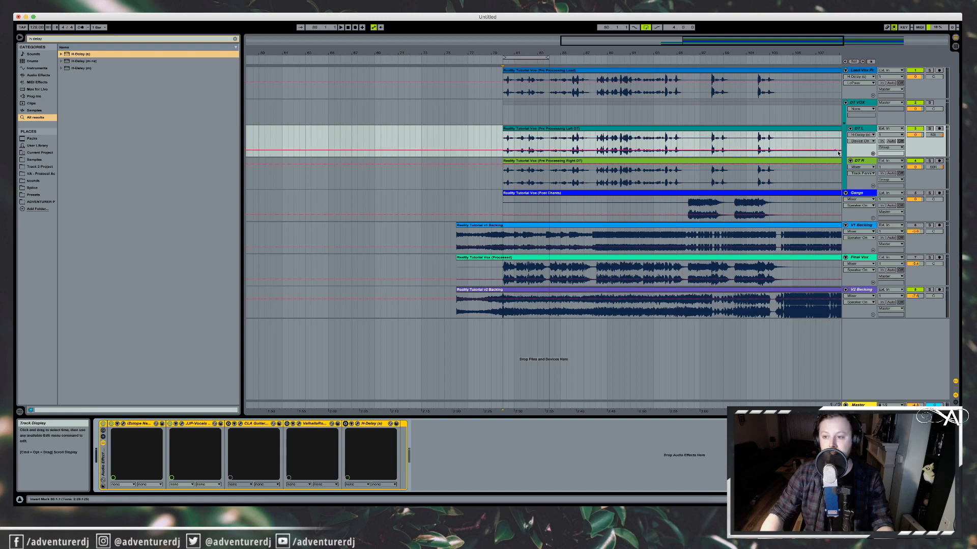
{"action": "left_click", "coordinate": [860, 163]}
{"action": "left_click", "coordinate": [345, 425]}
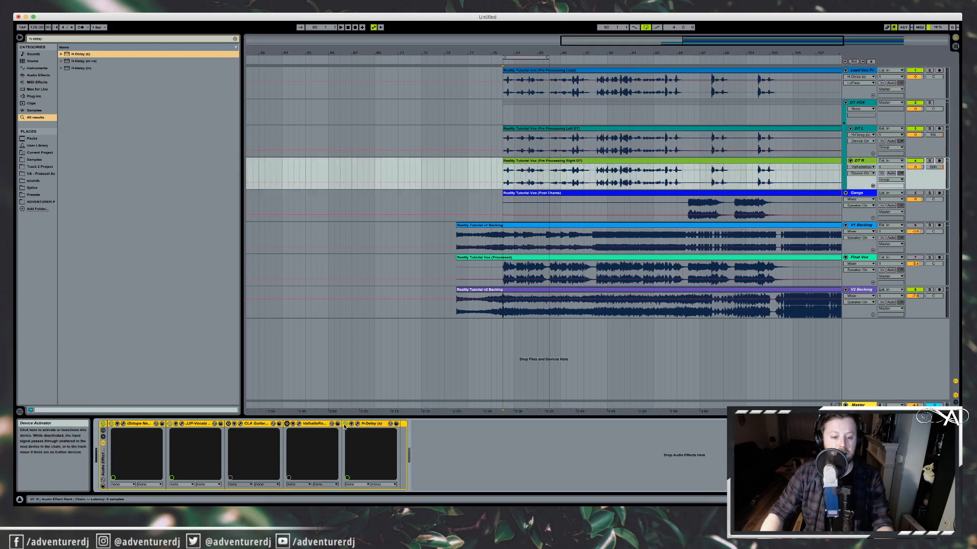
{"action": "left_click", "coordinate": [860, 161]}
Play the vocals, solo the lead vocal with the DT VOX group, and lower the group's volume under the lead
{"action": "key", "text": "space"}
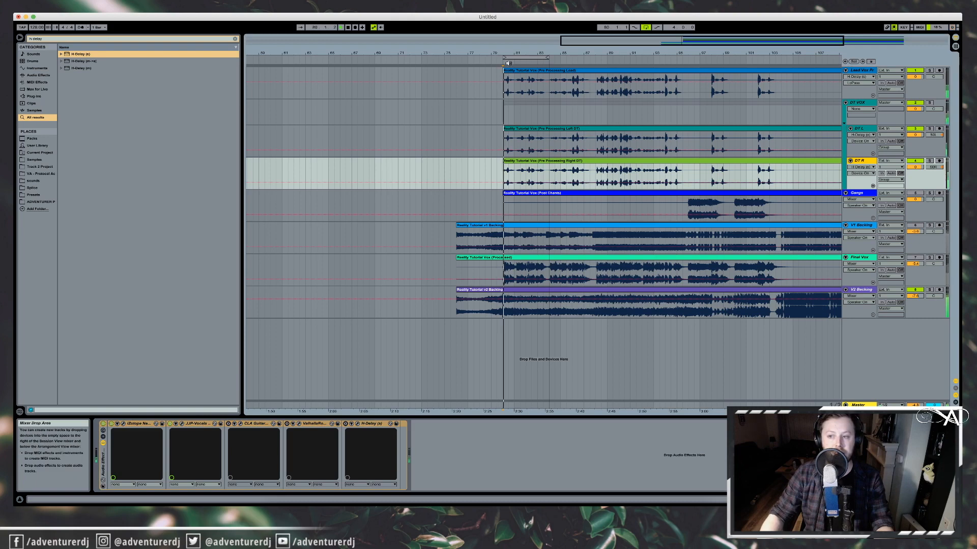
{"action": "left_click", "coordinate": [929, 104]}
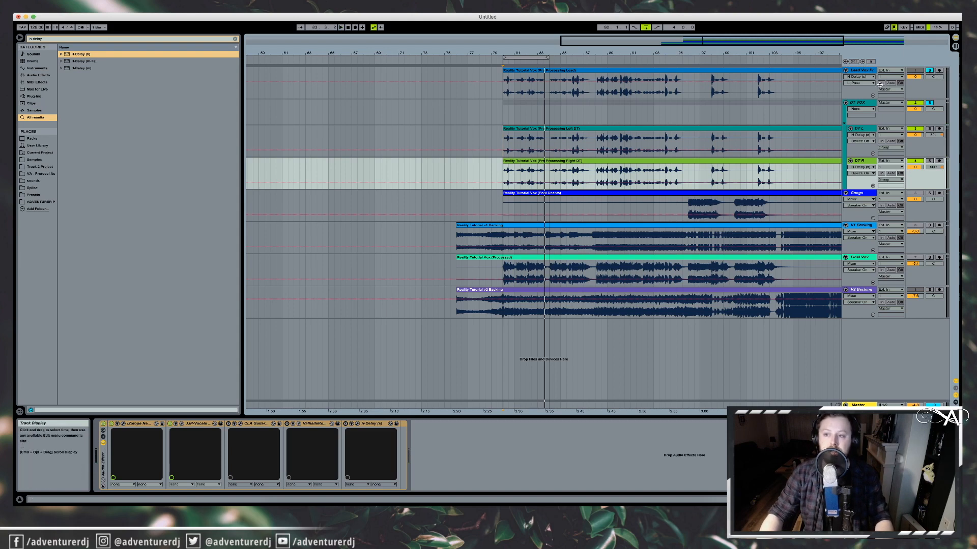
{"action": "left_click", "coordinate": [915, 70]}
{"action": "left_click", "coordinate": [915, 70]}
{"action": "key", "text": "space"}
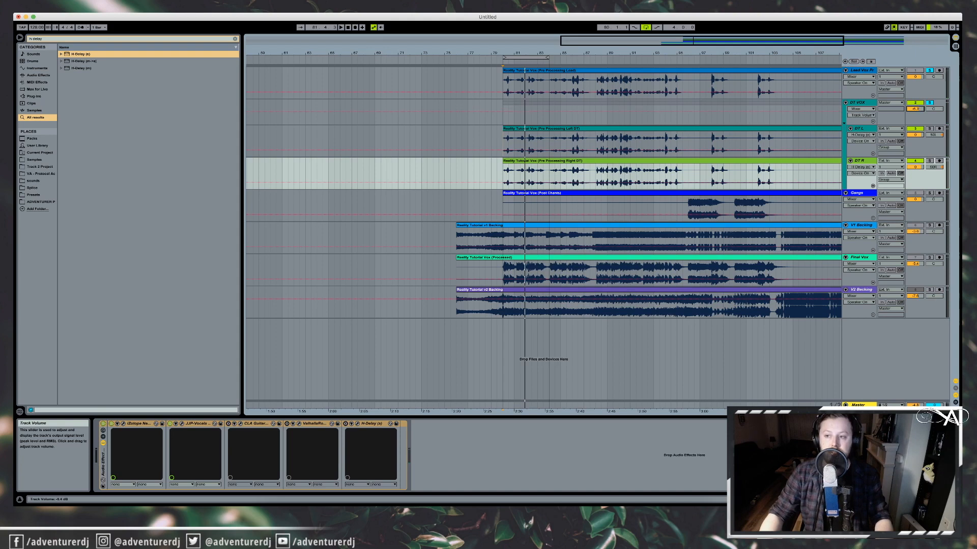
{"action": "left_click_drag", "start_coordinate": [916, 109], "coordinate": [916, 115]}
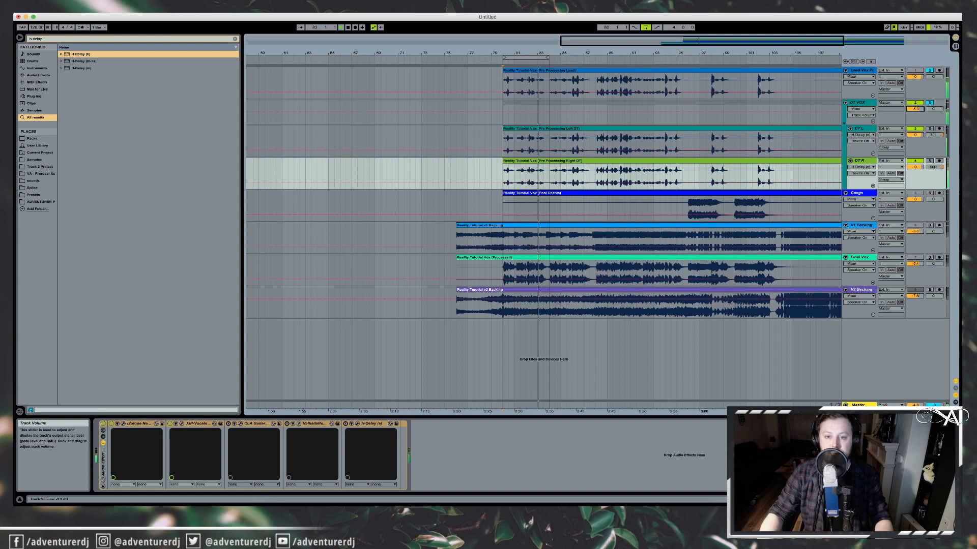
Move H-Delay and ValhallaRoom out of DT L's rack onto the DT VOX group and turn ValhallaRoom on
{"action": "left_click", "coordinate": [866, 102]}
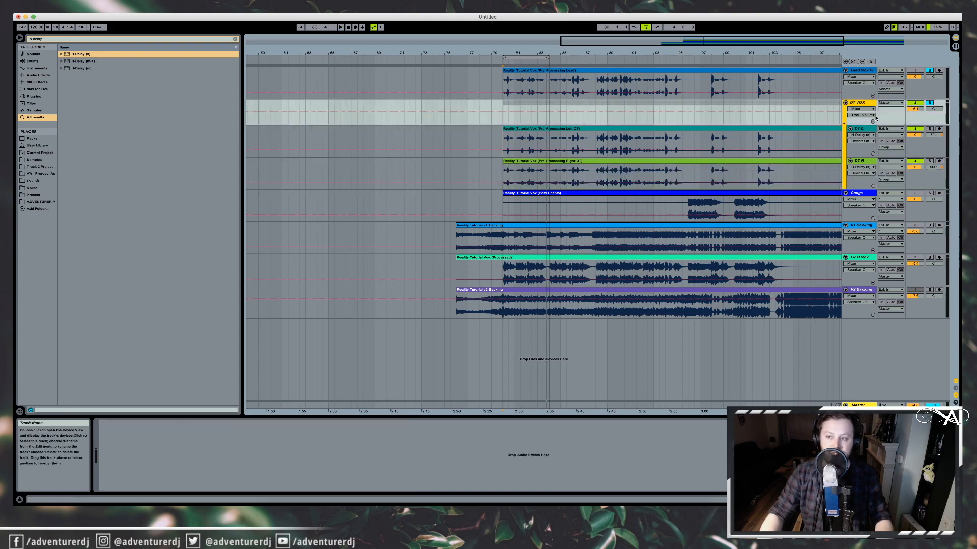
{"action": "left_click", "coordinate": [859, 128]}
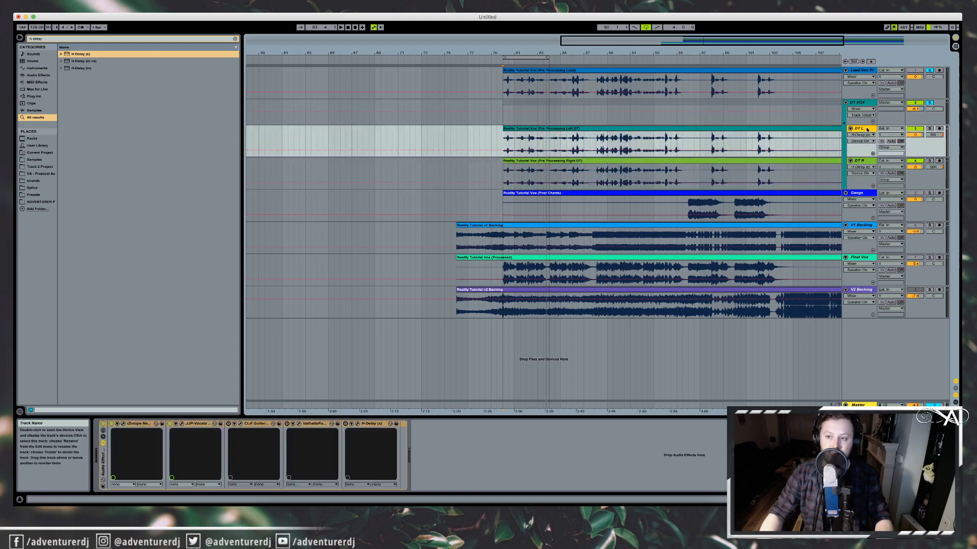
{"action": "left_click", "coordinate": [367, 426]}
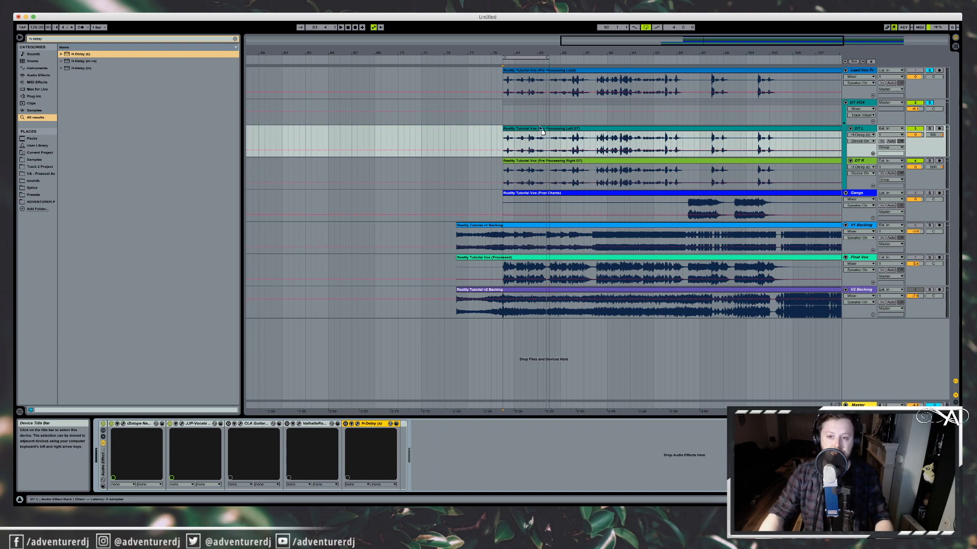
{"action": "key", "text": "Delete"}
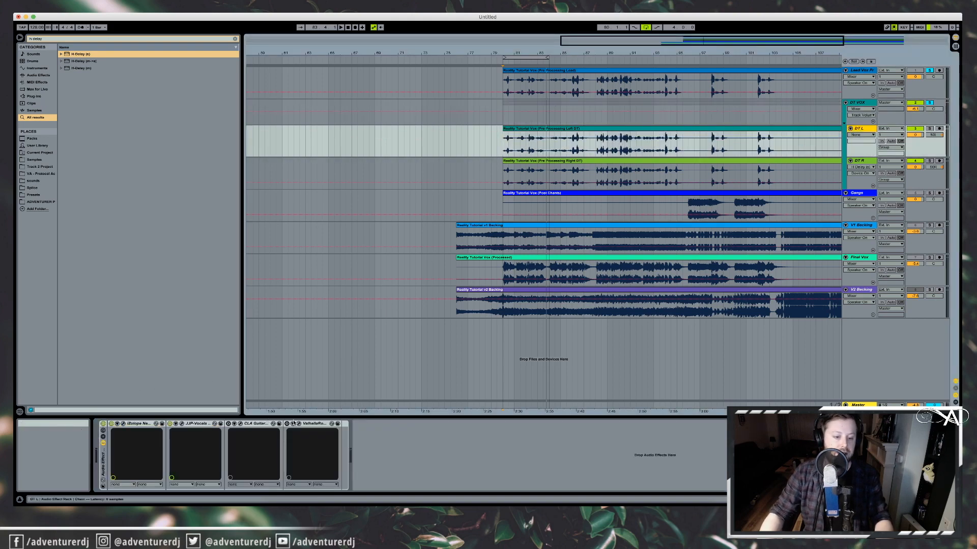
{"action": "left_click", "coordinate": [309, 424]}
{"action": "left_click", "coordinate": [538, 110]}
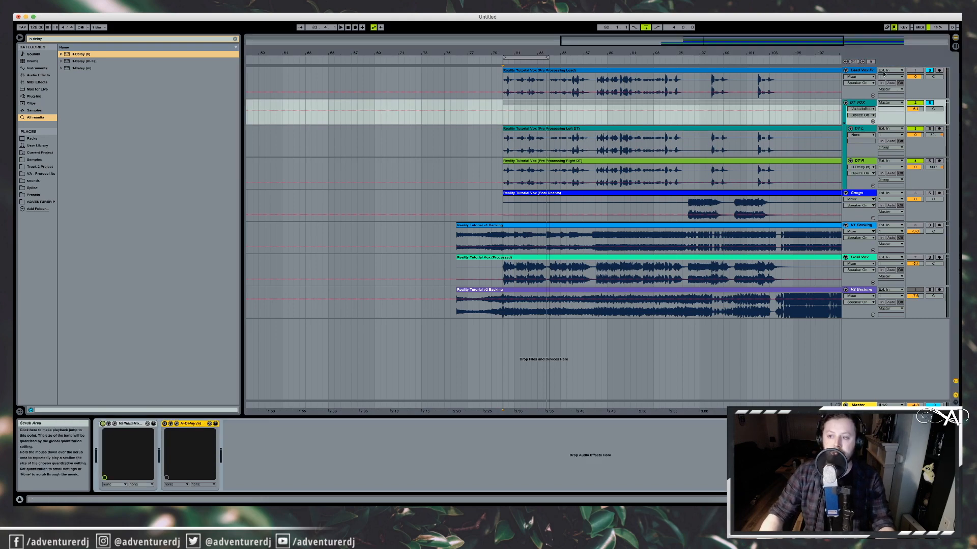
Play the double tracks and set the DT VOX group's ValhallaRoom to 21.2% mix, 21.1 ms predelay and 10190 Hz high cut
{"action": "key", "text": "space"}
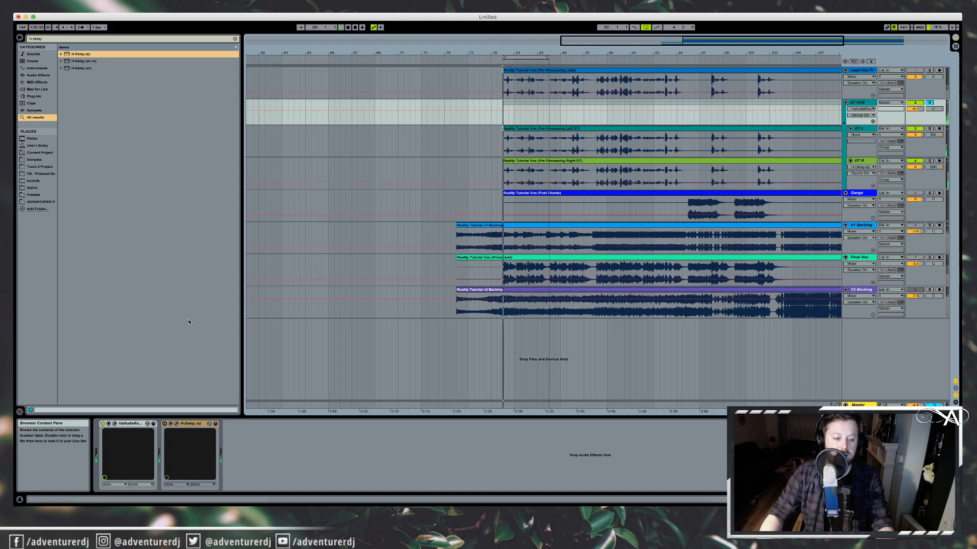
{"action": "left_click", "coordinate": [115, 424]}
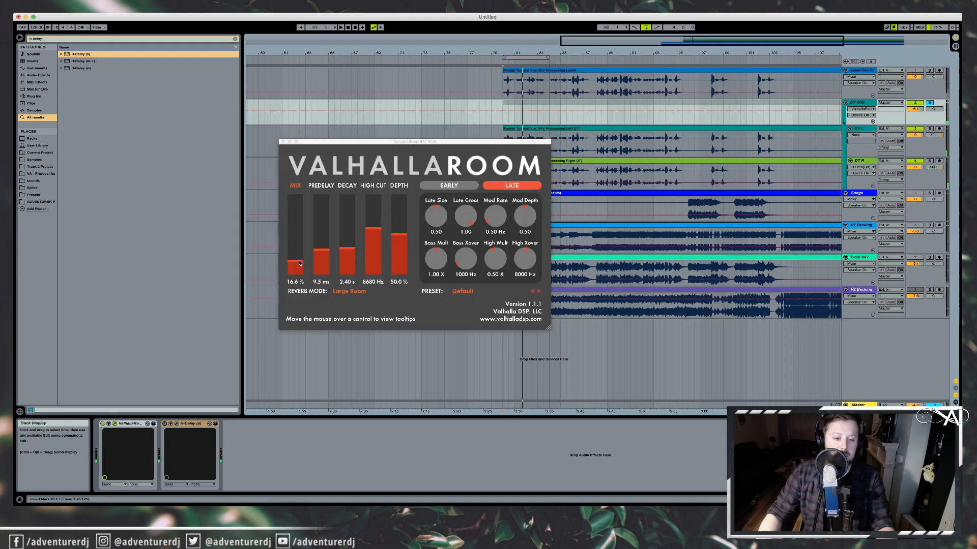
{"action": "left_click_drag", "start_coordinate": [299, 262], "coordinate": [299, 262]}
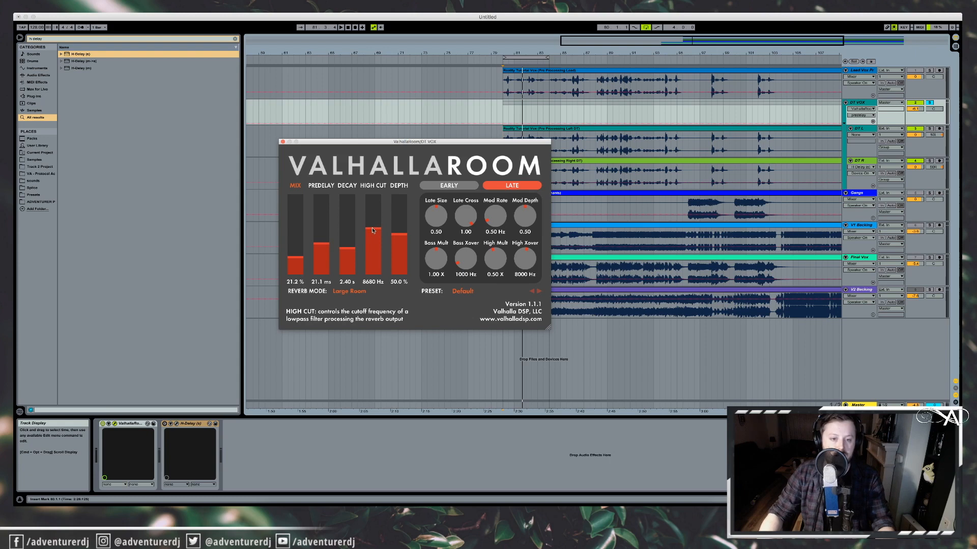
{"action": "left_click_drag", "start_coordinate": [373, 228], "coordinate": [373, 219]}
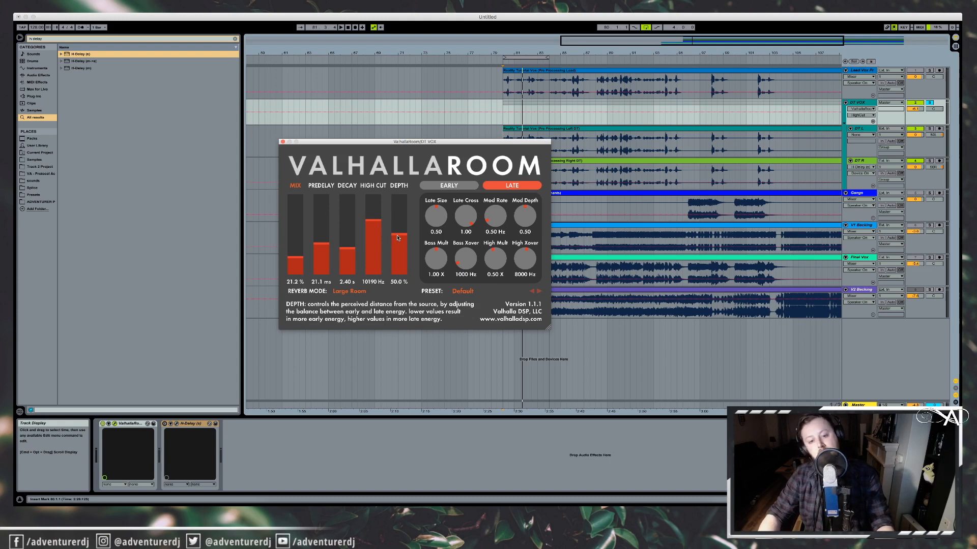
{"action": "key", "text": "space"}
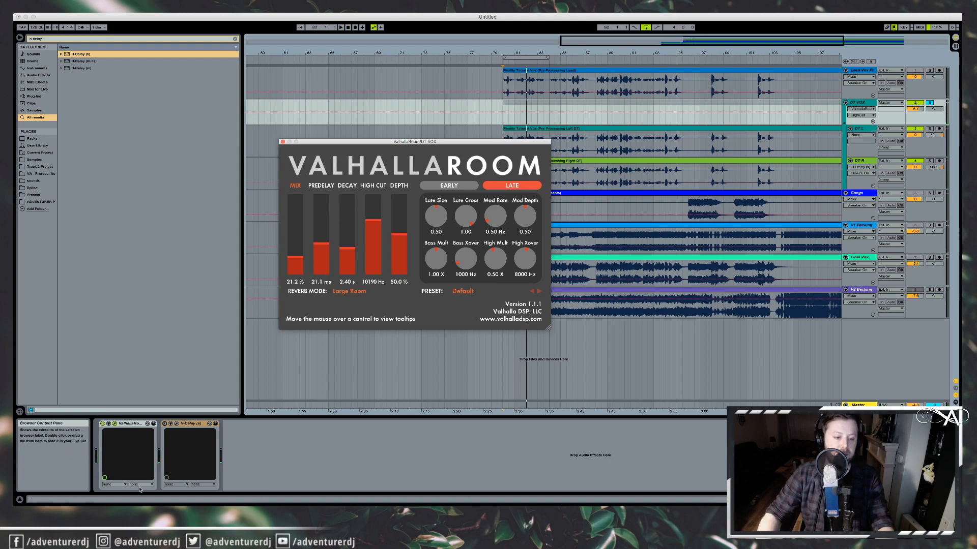
Turn on H-Delay on the DT VOX group, adjust its dry/wet mix and low-pass filter during playback, and close both plug-ins
{"action": "left_click", "coordinate": [164, 424]}
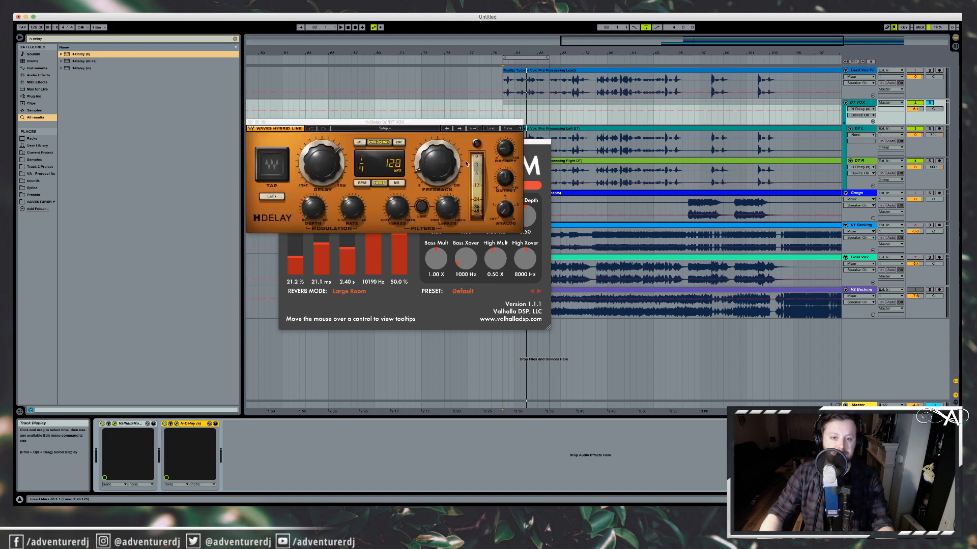
{"action": "left_click", "coordinate": [502, 149]}
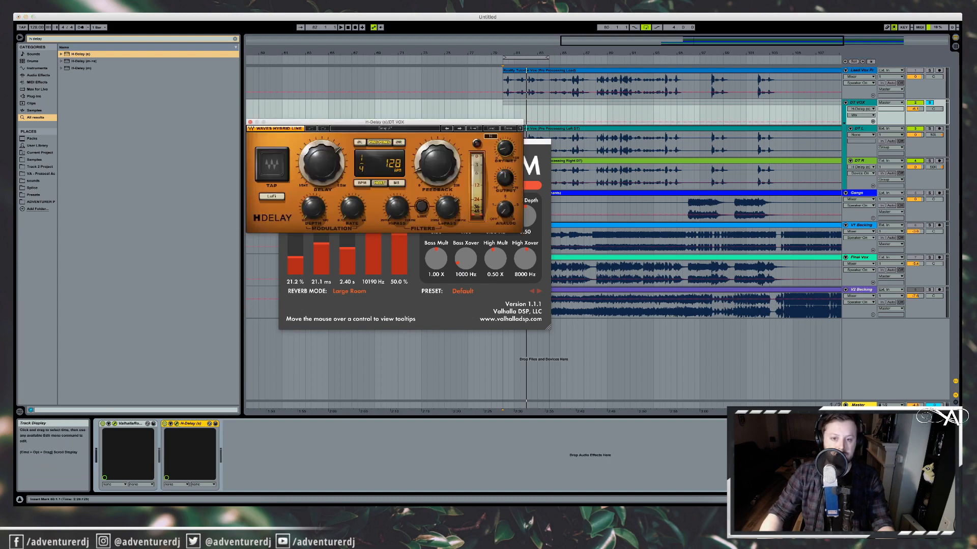
{"action": "key", "text": "space"}
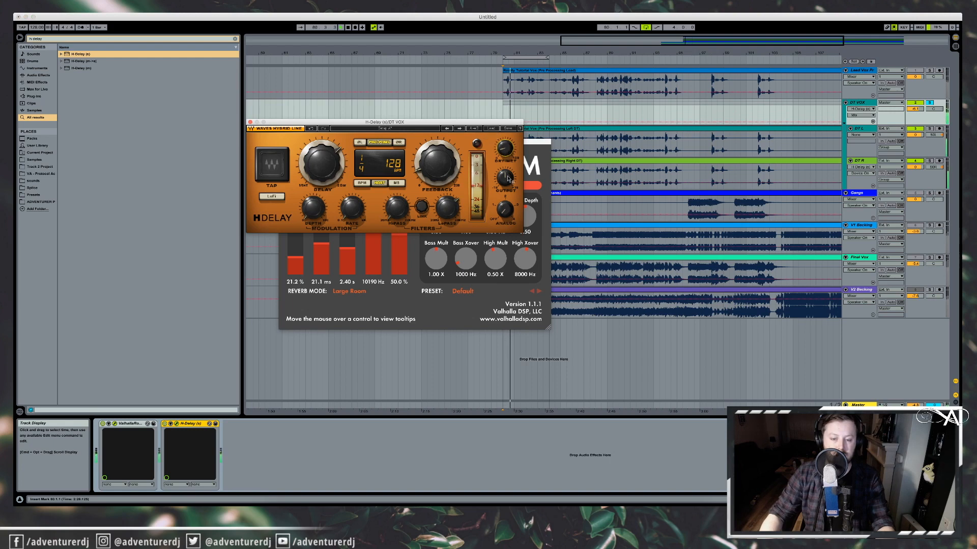
{"action": "left_click", "coordinate": [449, 210]}
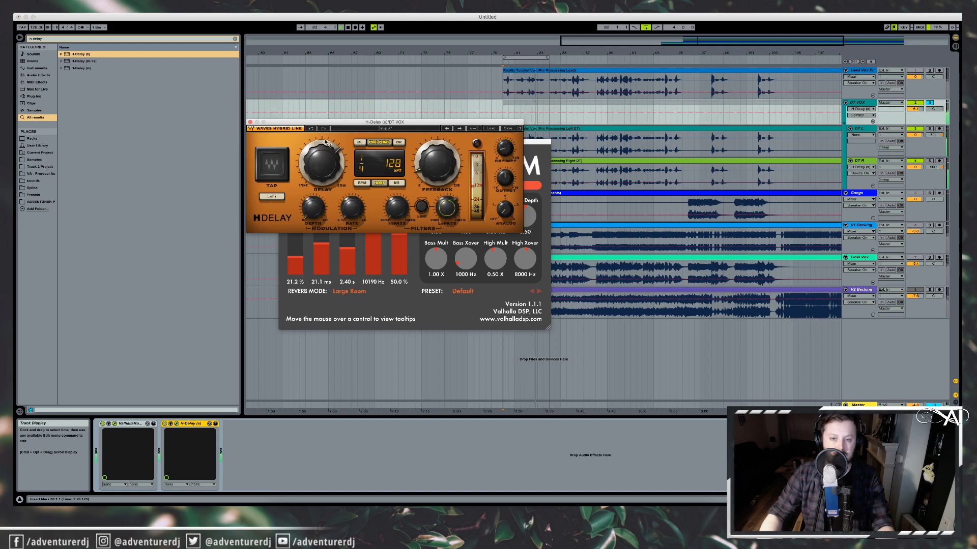
{"action": "left_click", "coordinate": [249, 122]}
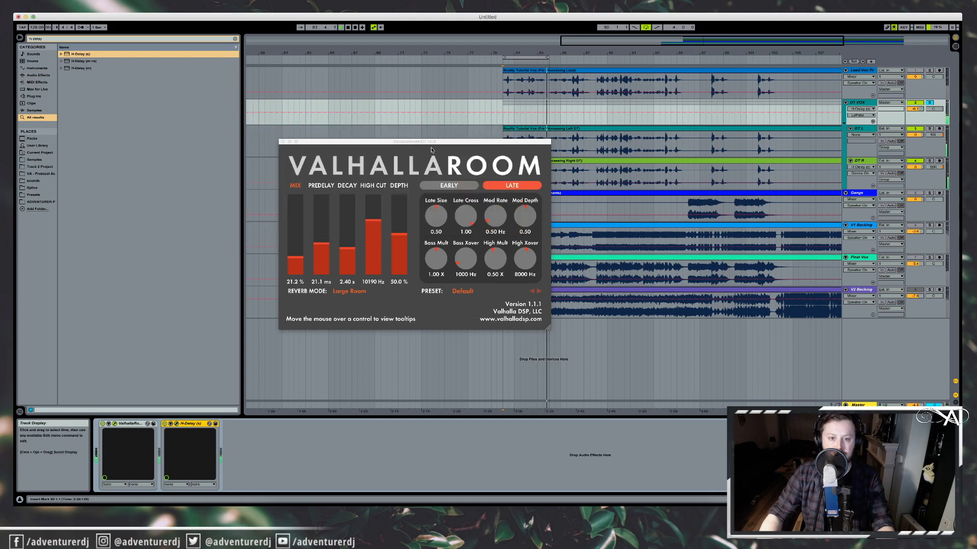
{"action": "left_click", "coordinate": [283, 142]}
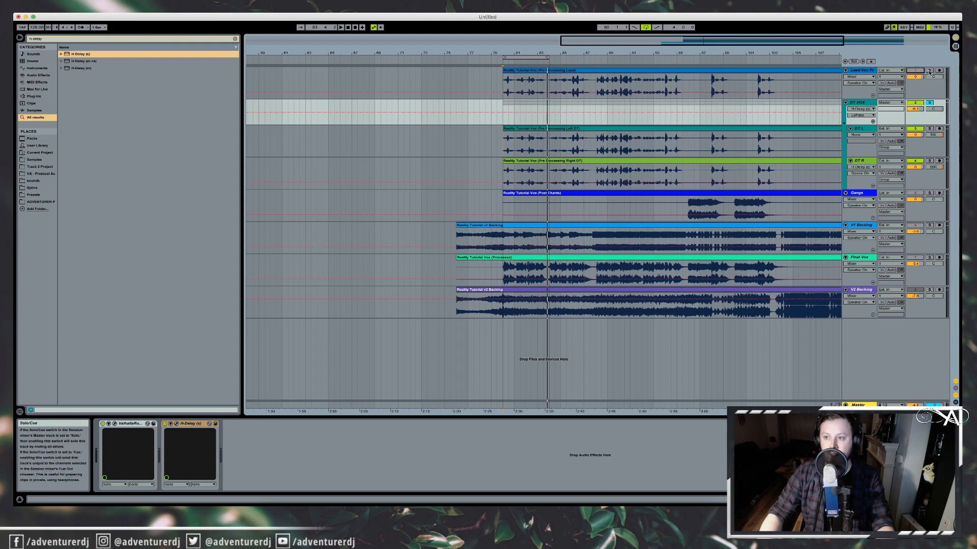
Play the unsoloed mix from the start of the vocals and turn looping off
{"action": "left_click", "coordinate": [498, 60]}
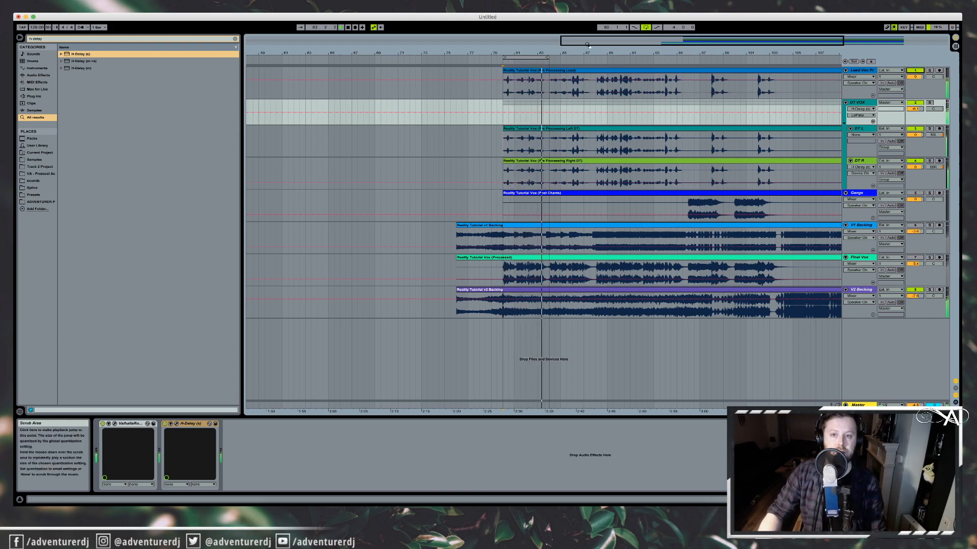
{"action": "left_click", "coordinate": [646, 28]}
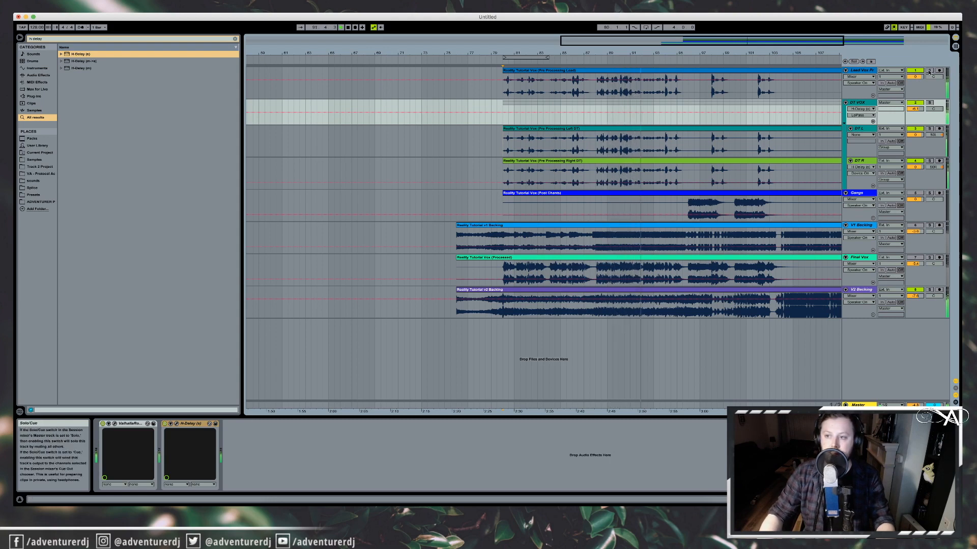
Search the browser for "fab" and add FabFilter Pro-Q 2 after the rack on the lead vocal track
{"action": "left_click", "coordinate": [854, 71]}
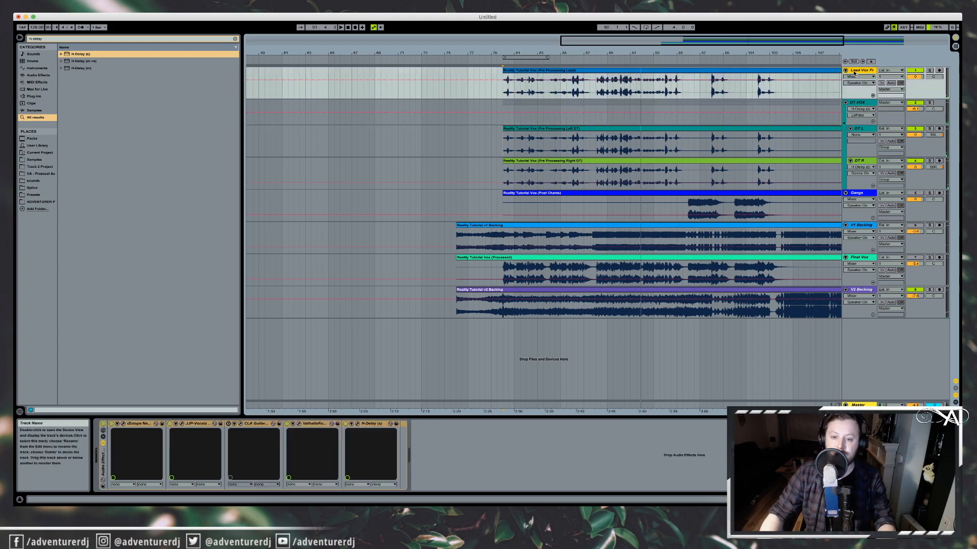
{"action": "left_click", "coordinate": [51, 39]}
{"action": "type", "text": "fab"}
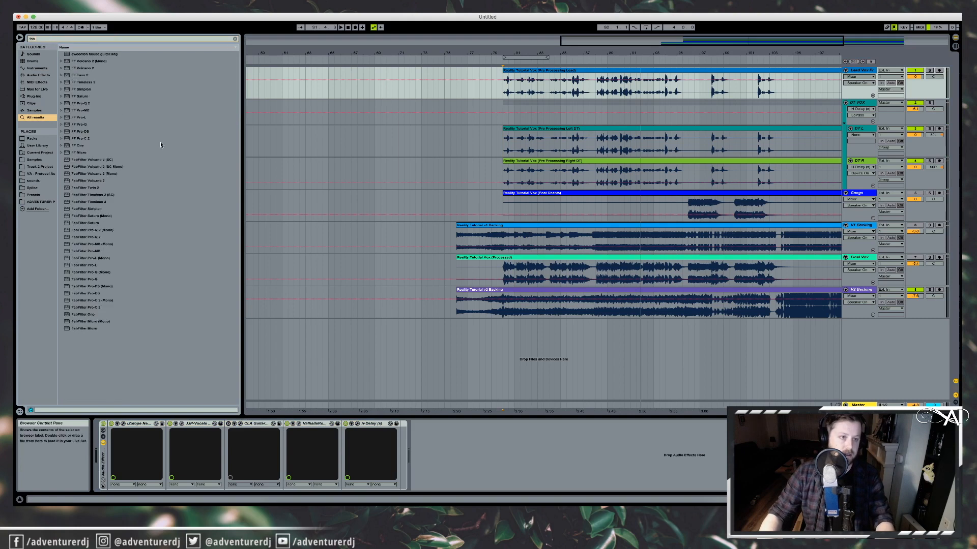
{"action": "left_click_drag", "start_coordinate": [94, 237], "coordinate": [433, 430]}
{"action": "left_click_drag", "start_coordinate": [500, 473], "coordinate": [500, 474]}
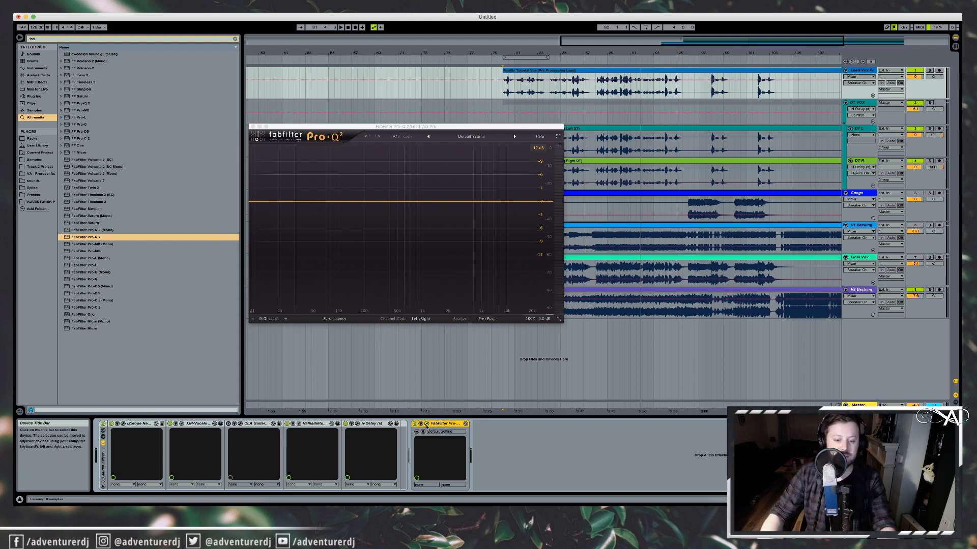
Add a Low Cut band to the lead vocal's Pro-Q 2 and raise its cutoff to just above 100 Hz
{"action": "left_click", "coordinate": [332, 203]}
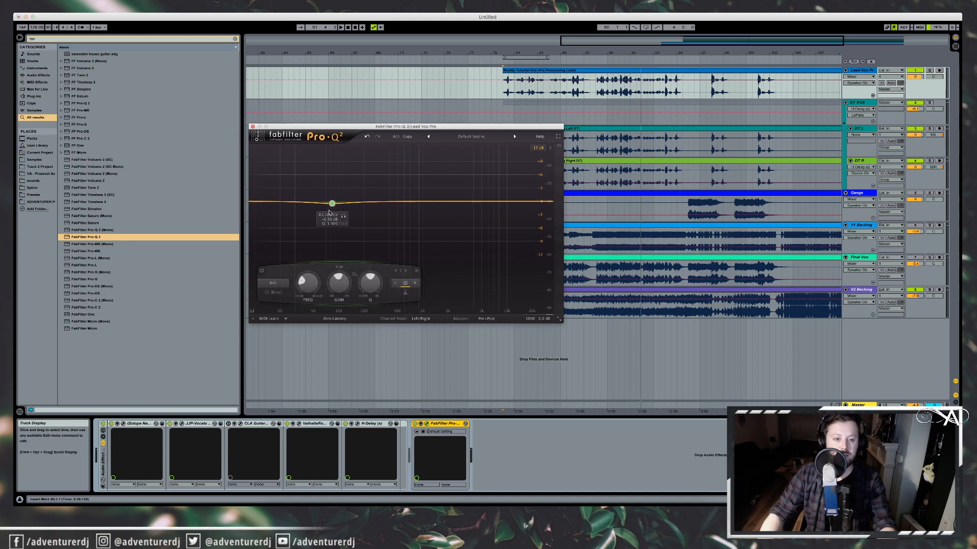
{"action": "left_click", "coordinate": [286, 282]}
{"action": "left_click", "coordinate": [287, 307]}
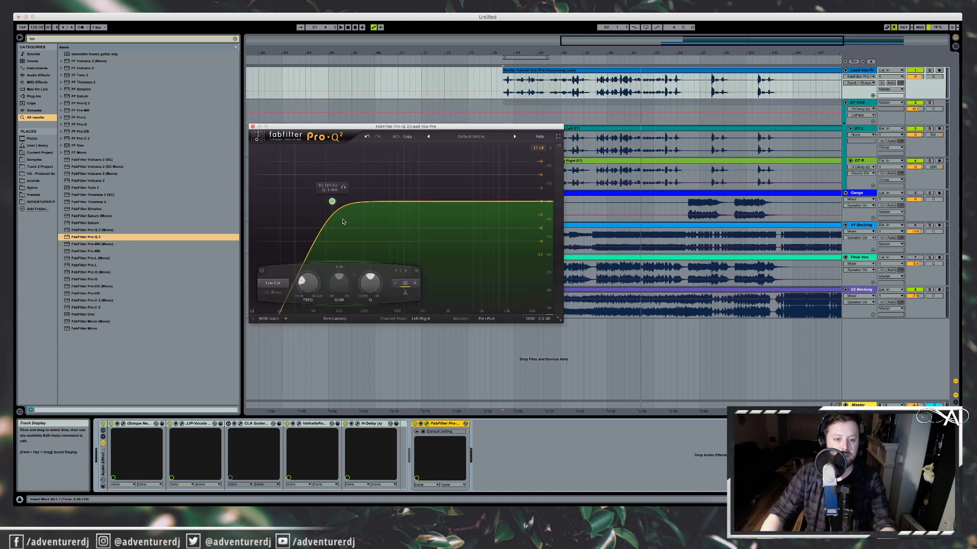
{"action": "left_click_drag", "start_coordinate": [331, 203], "coordinate": [353, 203]}
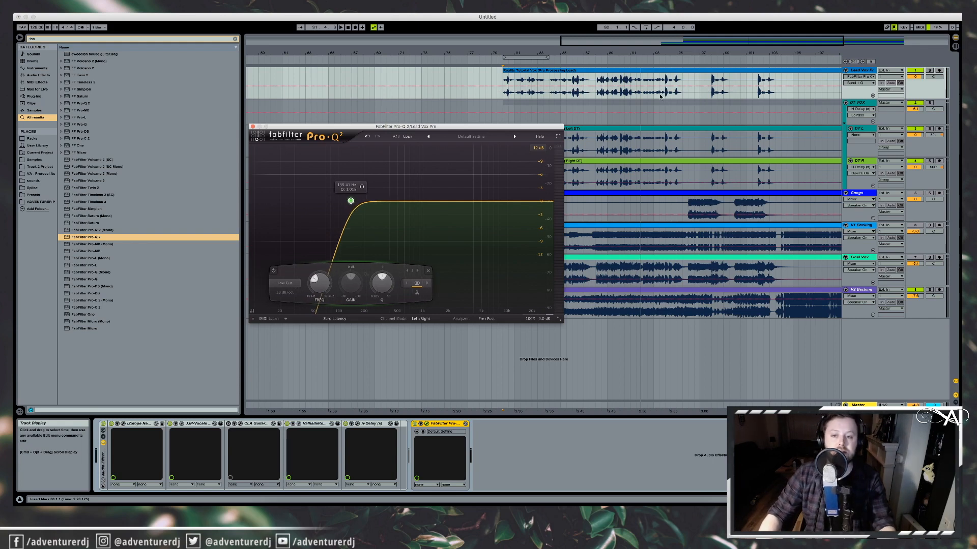
Play the vocal from near its start, solo the lead vocal and raise the low-cut frequency further
{"action": "left_click", "coordinate": [524, 62]}
{"action": "left_click", "coordinate": [929, 70]}
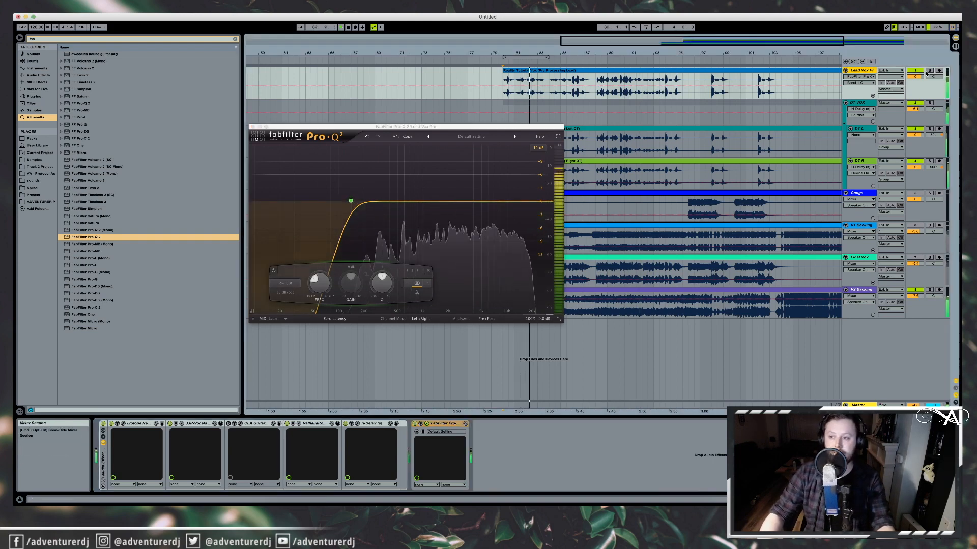
{"action": "mouse_move", "coordinate": [351, 200]}
{"action": "left_mouse_down"}
{"action": "mouse_move", "coordinate": [435, 193]}
{"action": "mouse_move", "coordinate": [369, 200]}
{"action": "left_mouse_up"}
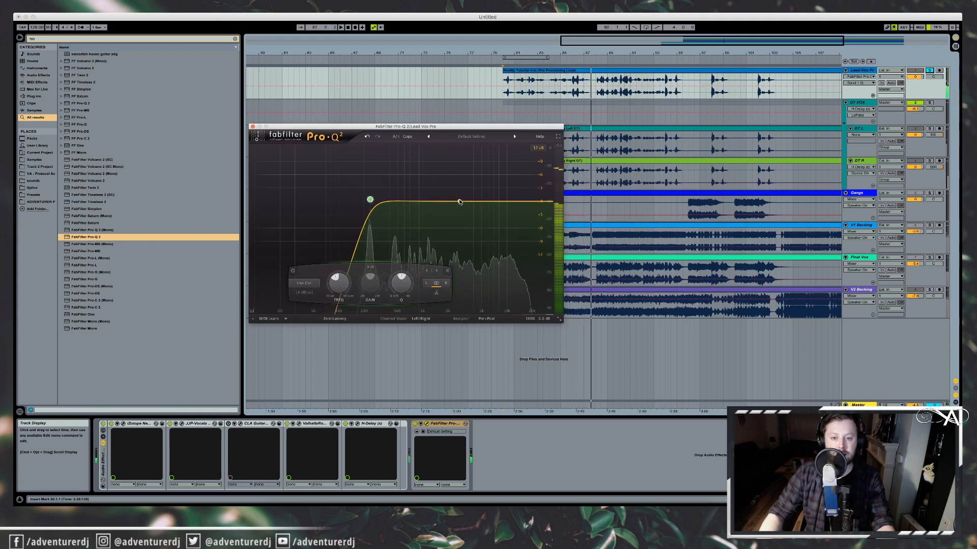
Add a bell boost of about 2 dB in the lead vocal's midrange, fine-tune its frequency during playback and close the EQ
{"action": "double_click", "coordinate": [445, 192]}
{"action": "left_click_drag", "start_coordinate": [445, 192], "coordinate": [444, 192]}
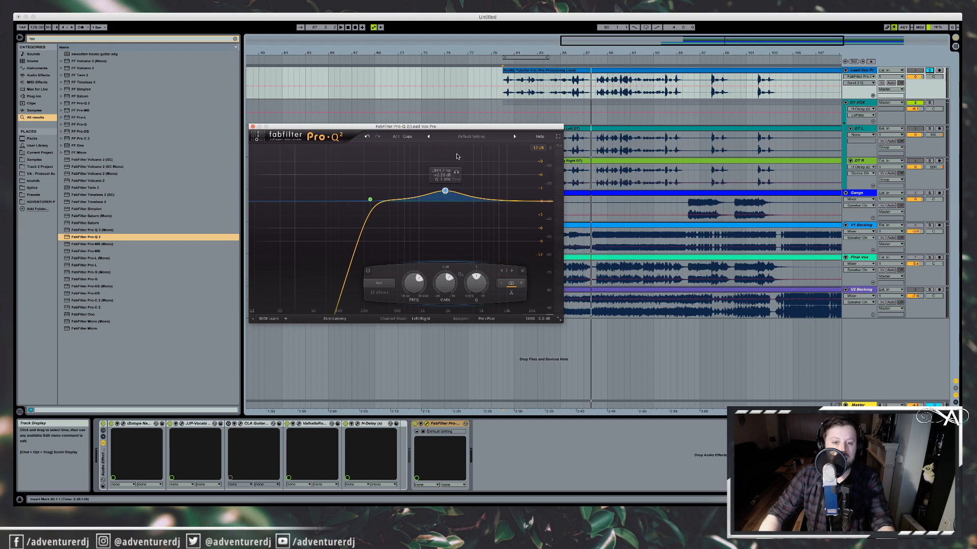
{"action": "left_click", "coordinate": [501, 81]}
{"action": "key", "text": "space"}
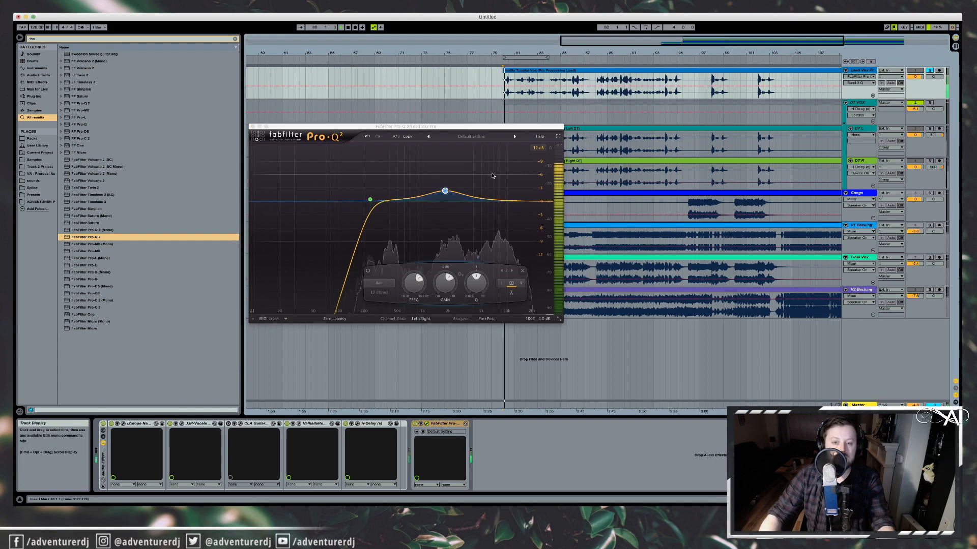
{"action": "mouse_move", "coordinate": [446, 192]}
{"action": "left_mouse_down"}
{"action": "mouse_move", "coordinate": [425, 192]}
{"action": "mouse_move", "coordinate": [428, 162]}
{"action": "mouse_move", "coordinate": [428, 187]}
{"action": "mouse_move", "coordinate": [441, 192]}
{"action": "left_mouse_up"}
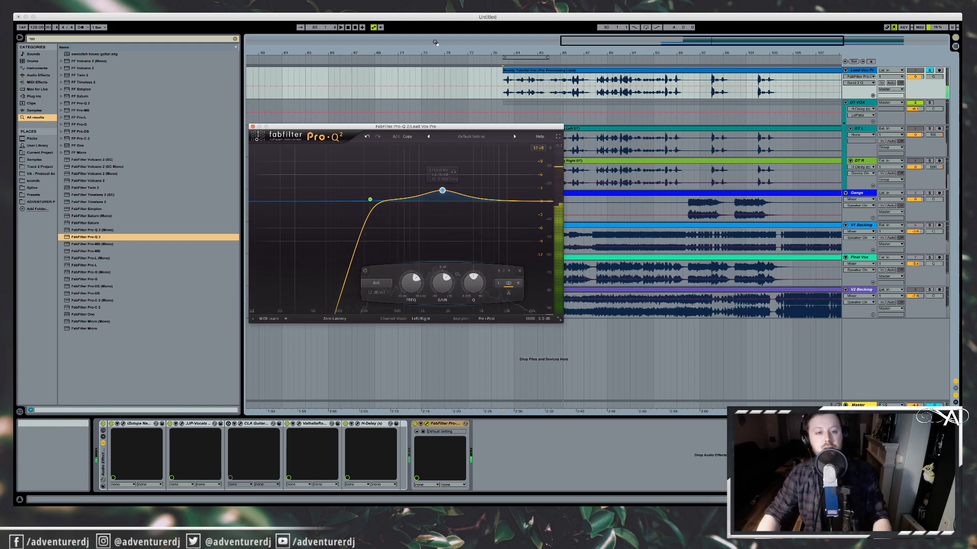
{"action": "left_click", "coordinate": [253, 127]}
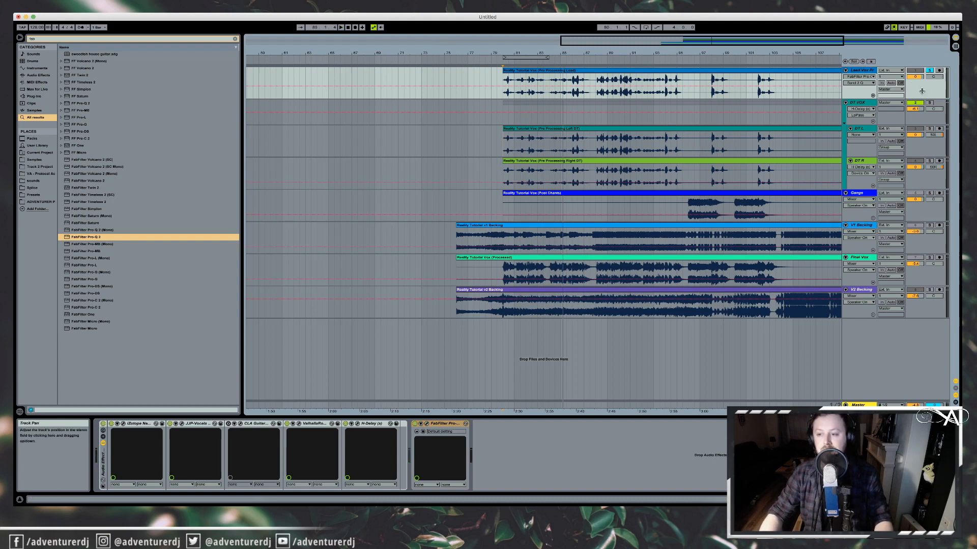
Add FabFilter Pro-Q 2 after H-Delay on the DT VOX group and create a Low Cut band in it
{"action": "left_click", "coordinate": [863, 107]}
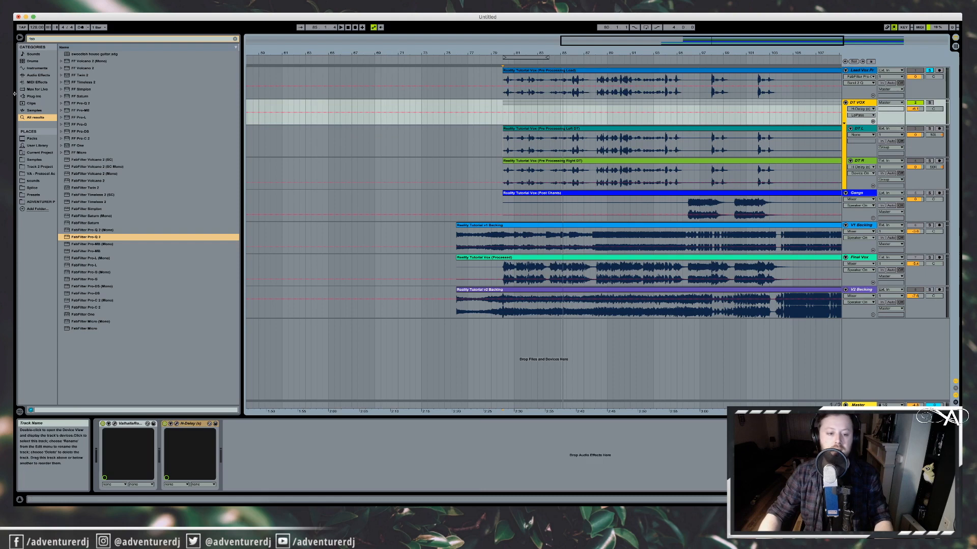
{"action": "left_click", "coordinate": [86, 238]}
{"action": "left_click_drag", "start_coordinate": [86, 239], "coordinate": [258, 437]}
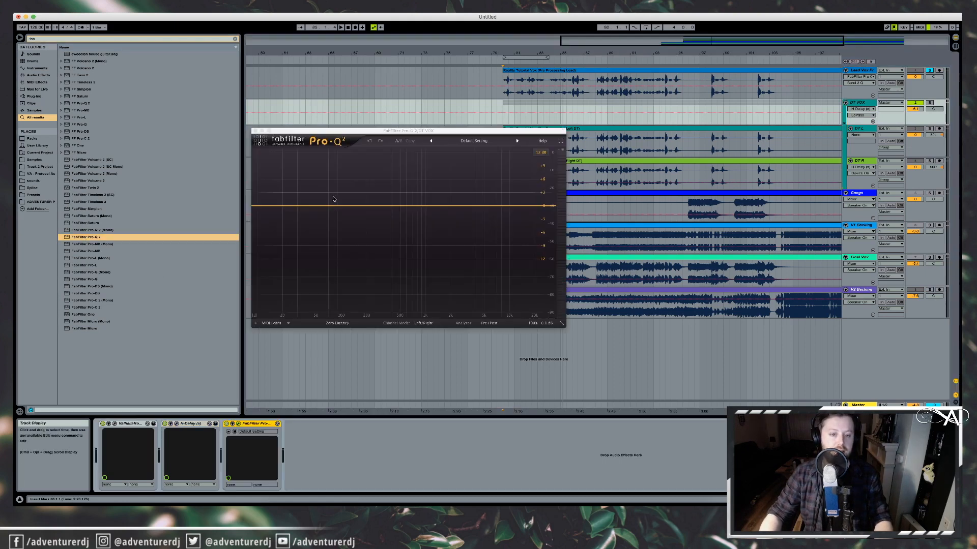
{"action": "left_click", "coordinate": [339, 205]}
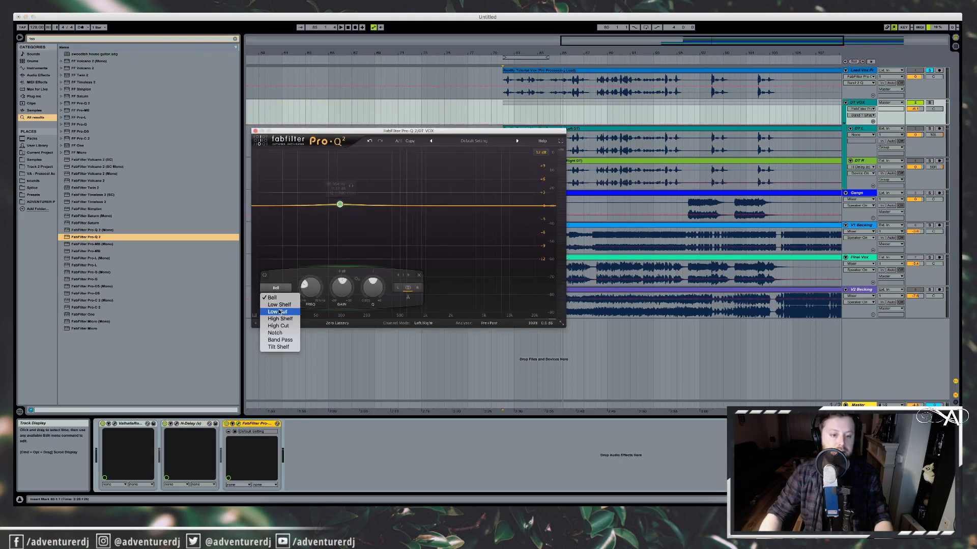
{"action": "left_click", "coordinate": [277, 312]}
Solo the DT VOX group with the lead vocal, raise the group's low-cut frequency, check it in playback and close the EQ
{"action": "left_click", "coordinate": [929, 103]}
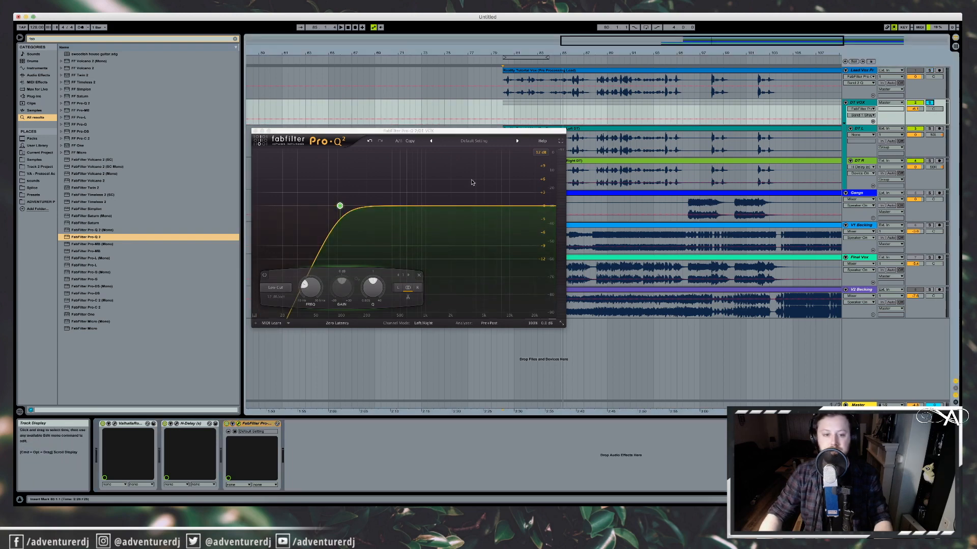
{"action": "left_click_drag", "start_coordinate": [335, 211], "coordinate": [371, 207]}
{"action": "key", "text": "space"}
{"action": "left_click", "coordinate": [353, 207], "text": "alt+shift"}
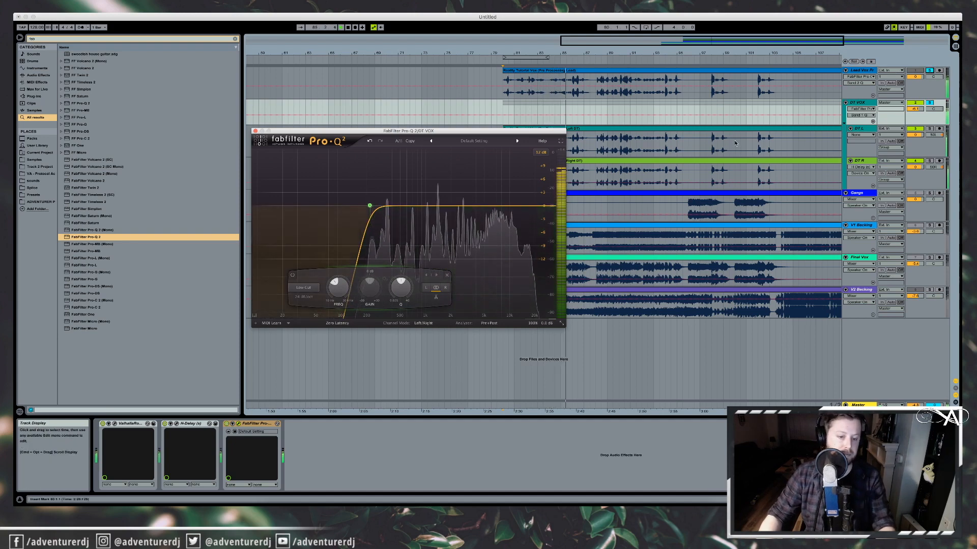
{"action": "left_click", "coordinate": [255, 132]}
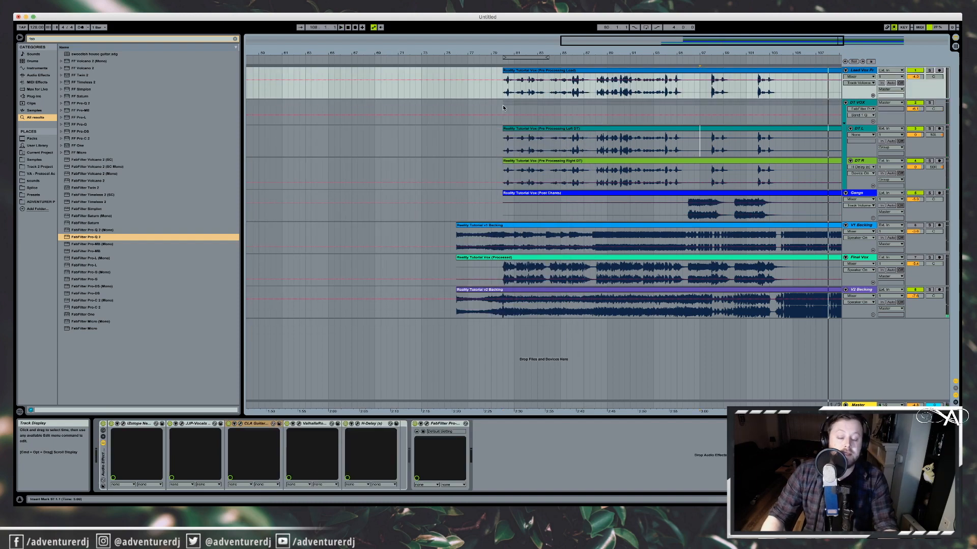
Set the playback position to the start of the vocals
{"action": "left_click", "coordinate": [503, 108]}
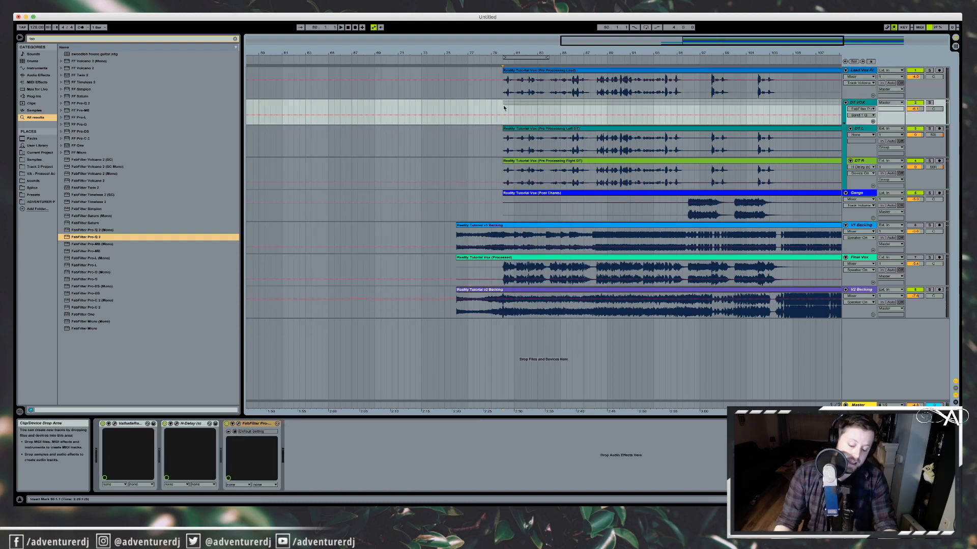